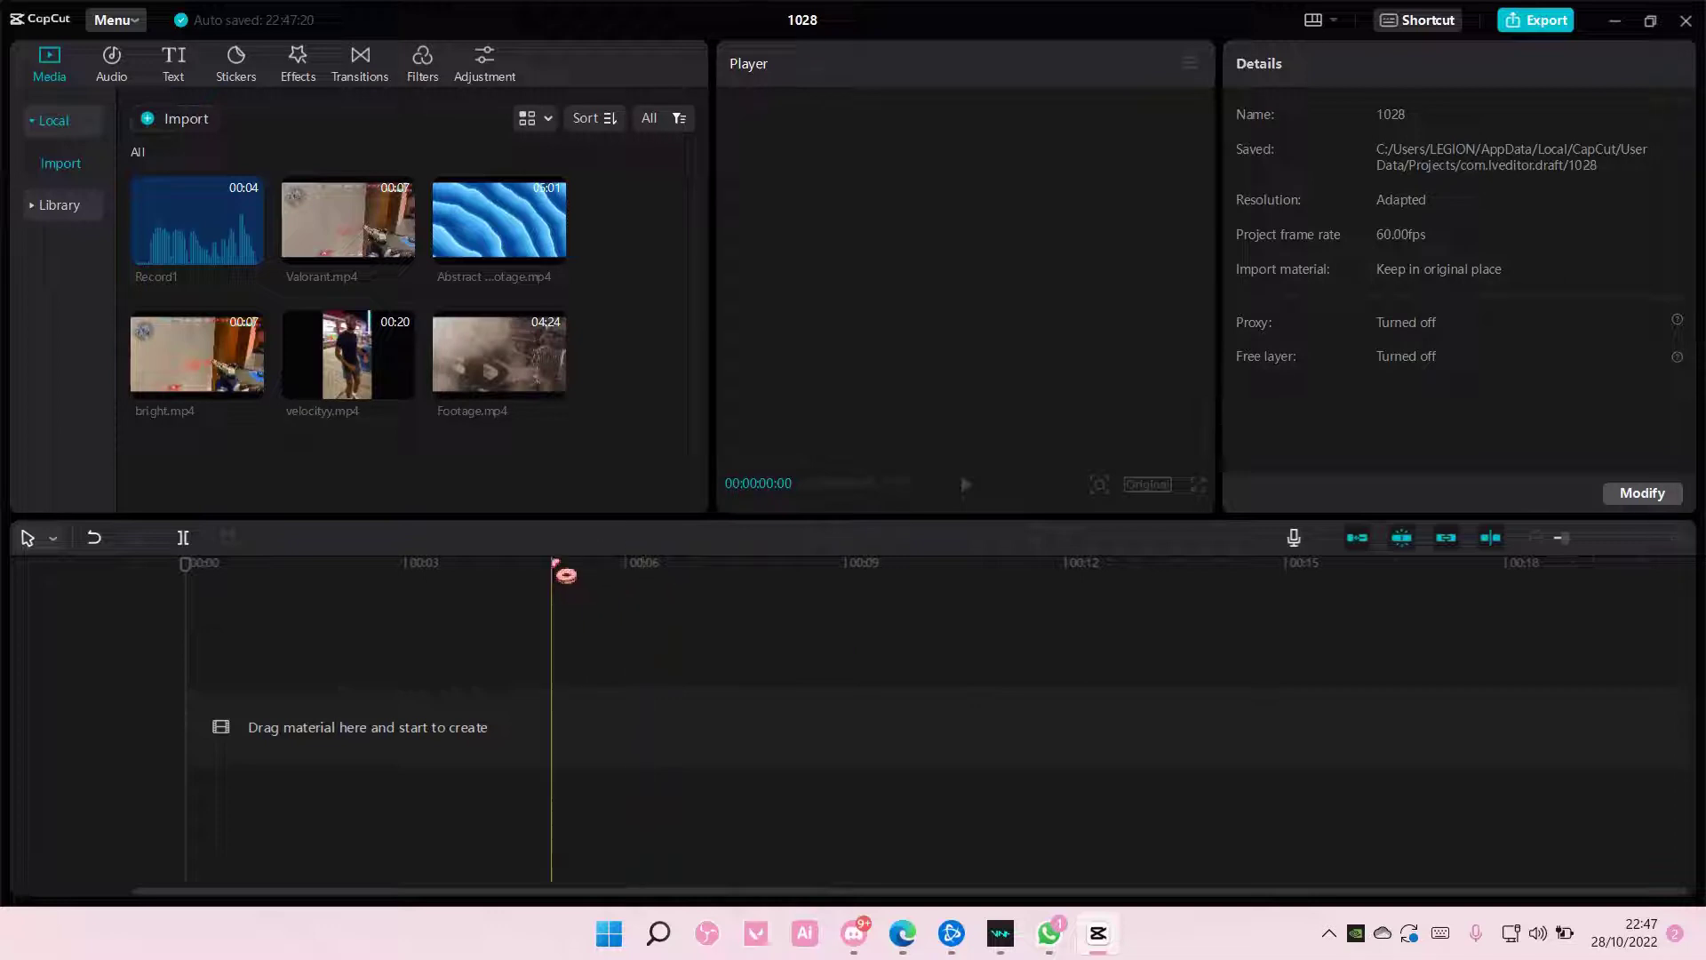
Step: Add a Default text preset clip to the timeline and select its placeholder wording
{"action": "left_click", "coordinate": [177, 74]}
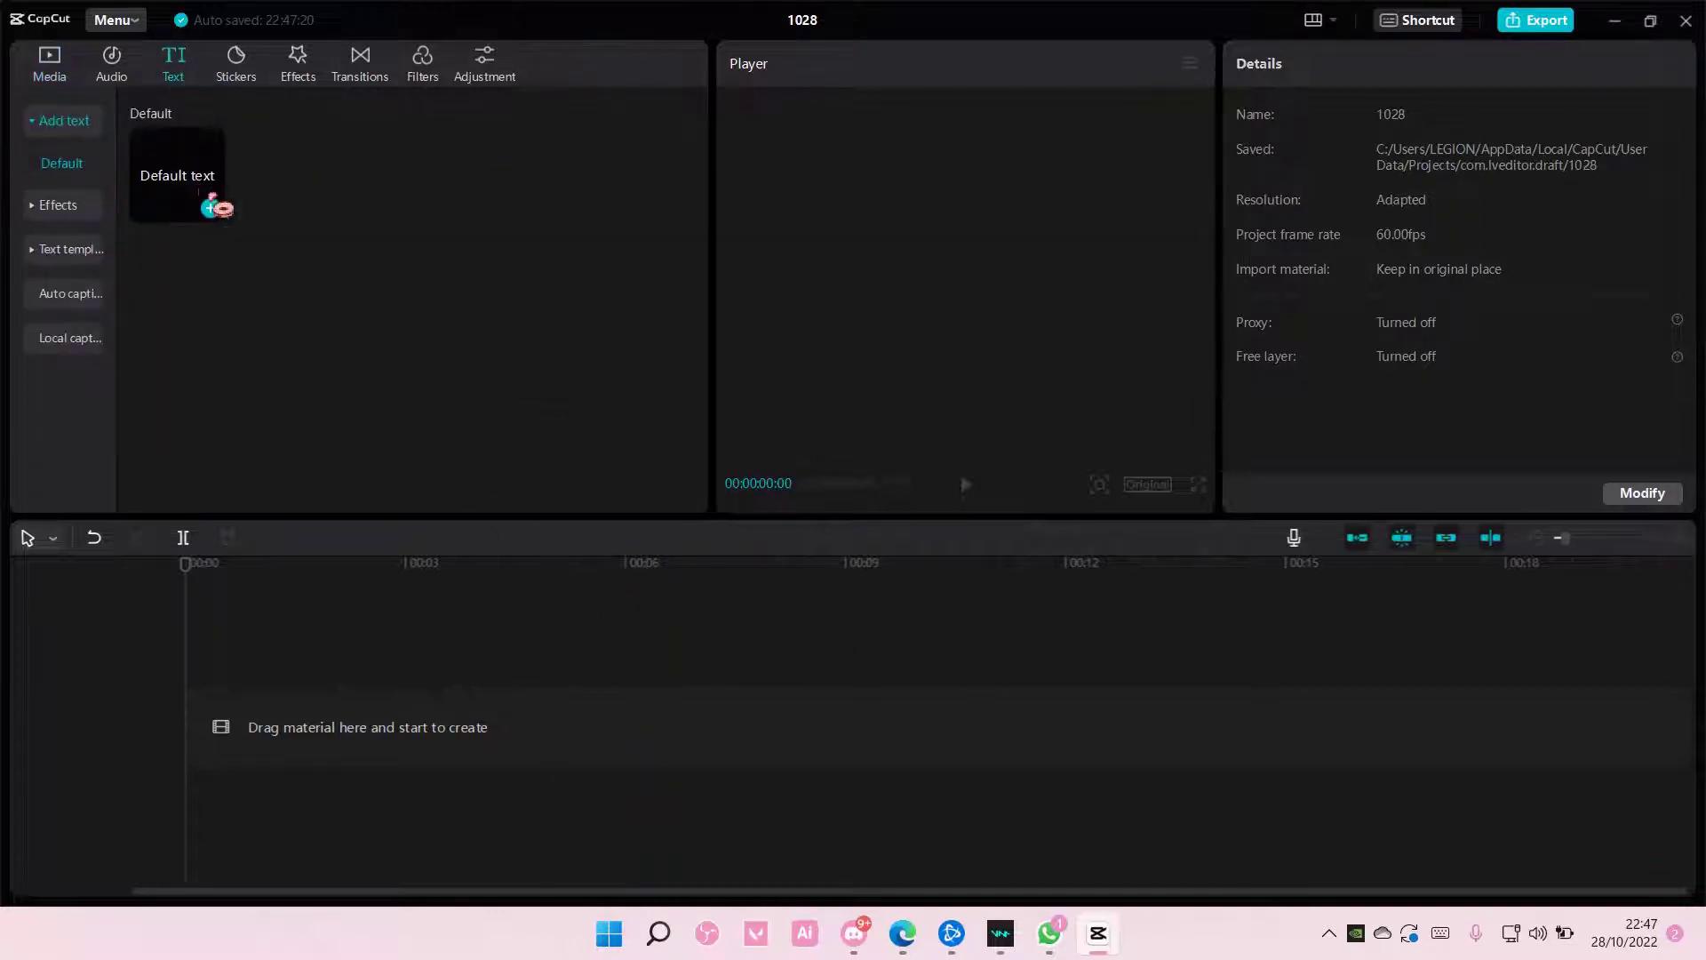
{"action": "left_click", "coordinate": [216, 206]}
{"action": "left_click", "coordinate": [1399, 169]}
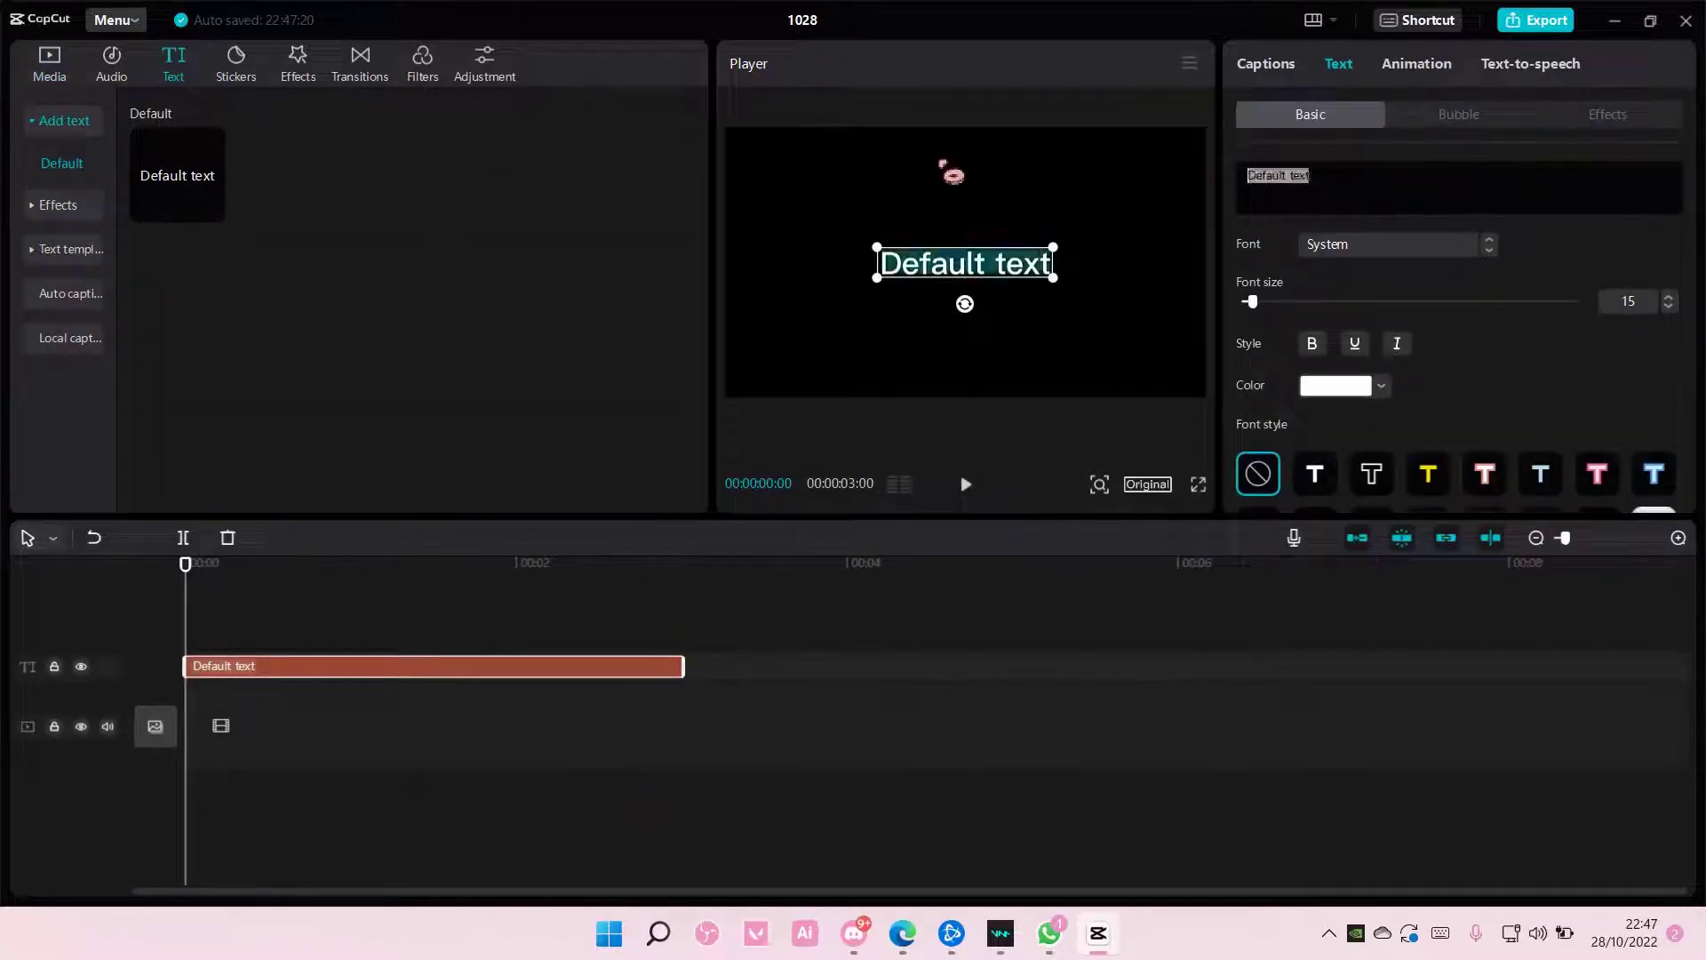
{"action": "type", "text": "WAT"}
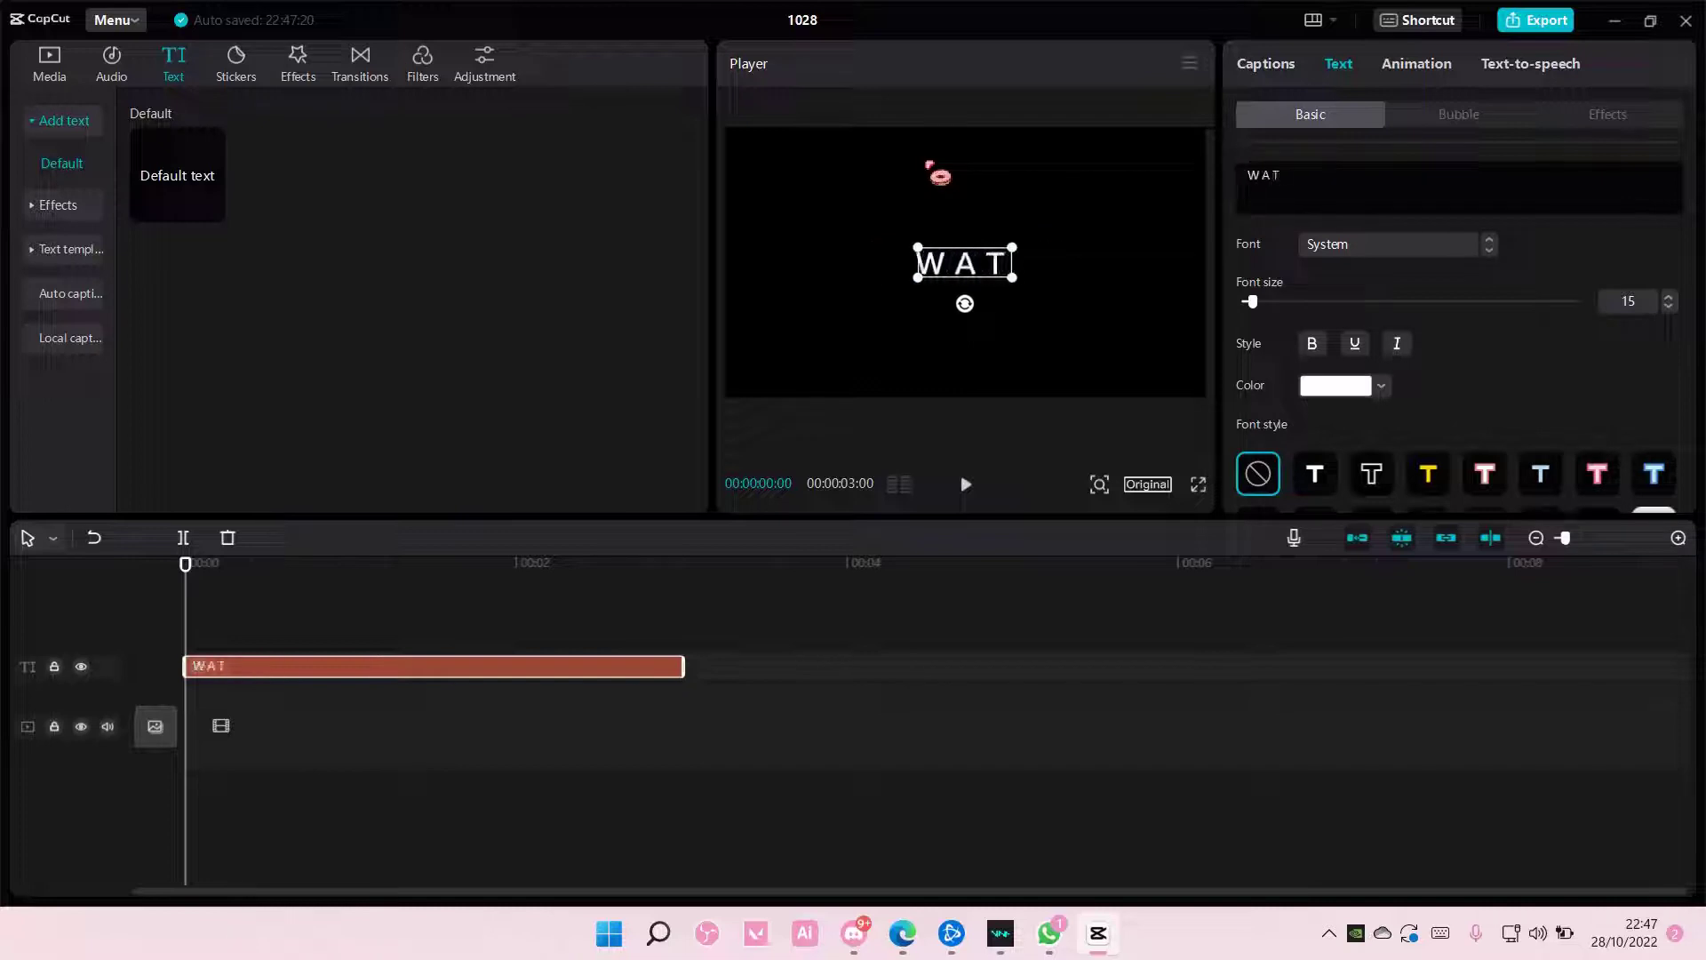
{"action": "type", "text": "ERMA"}
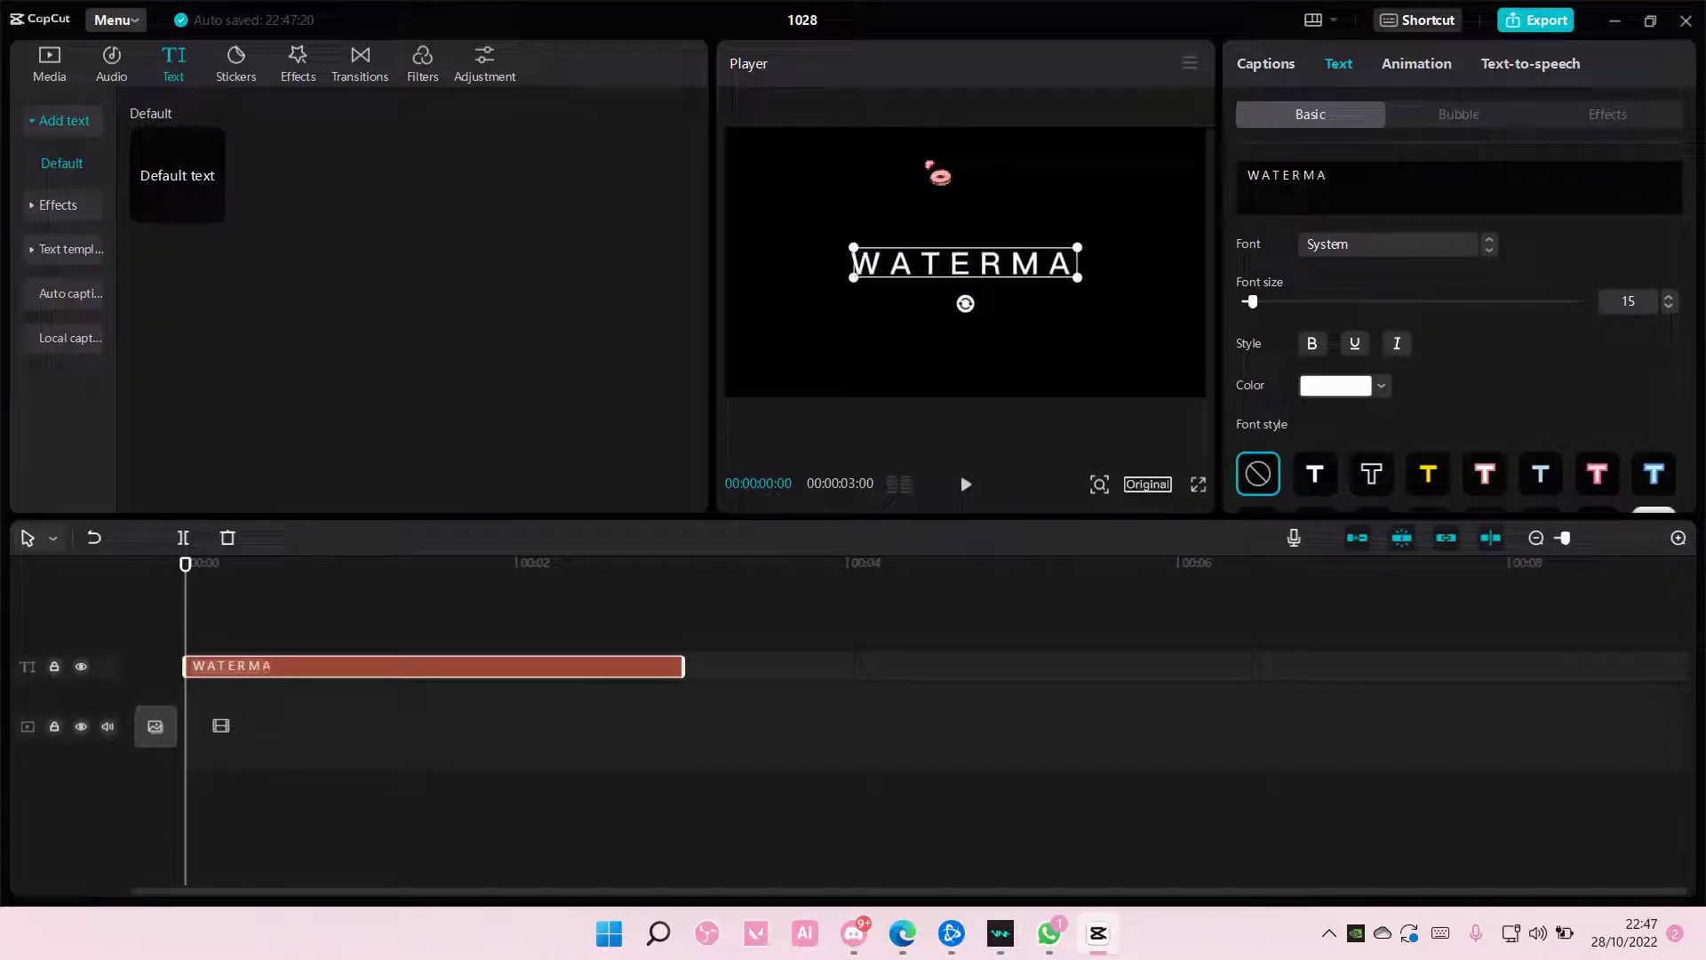
{"action": "type", "text": "RK"}
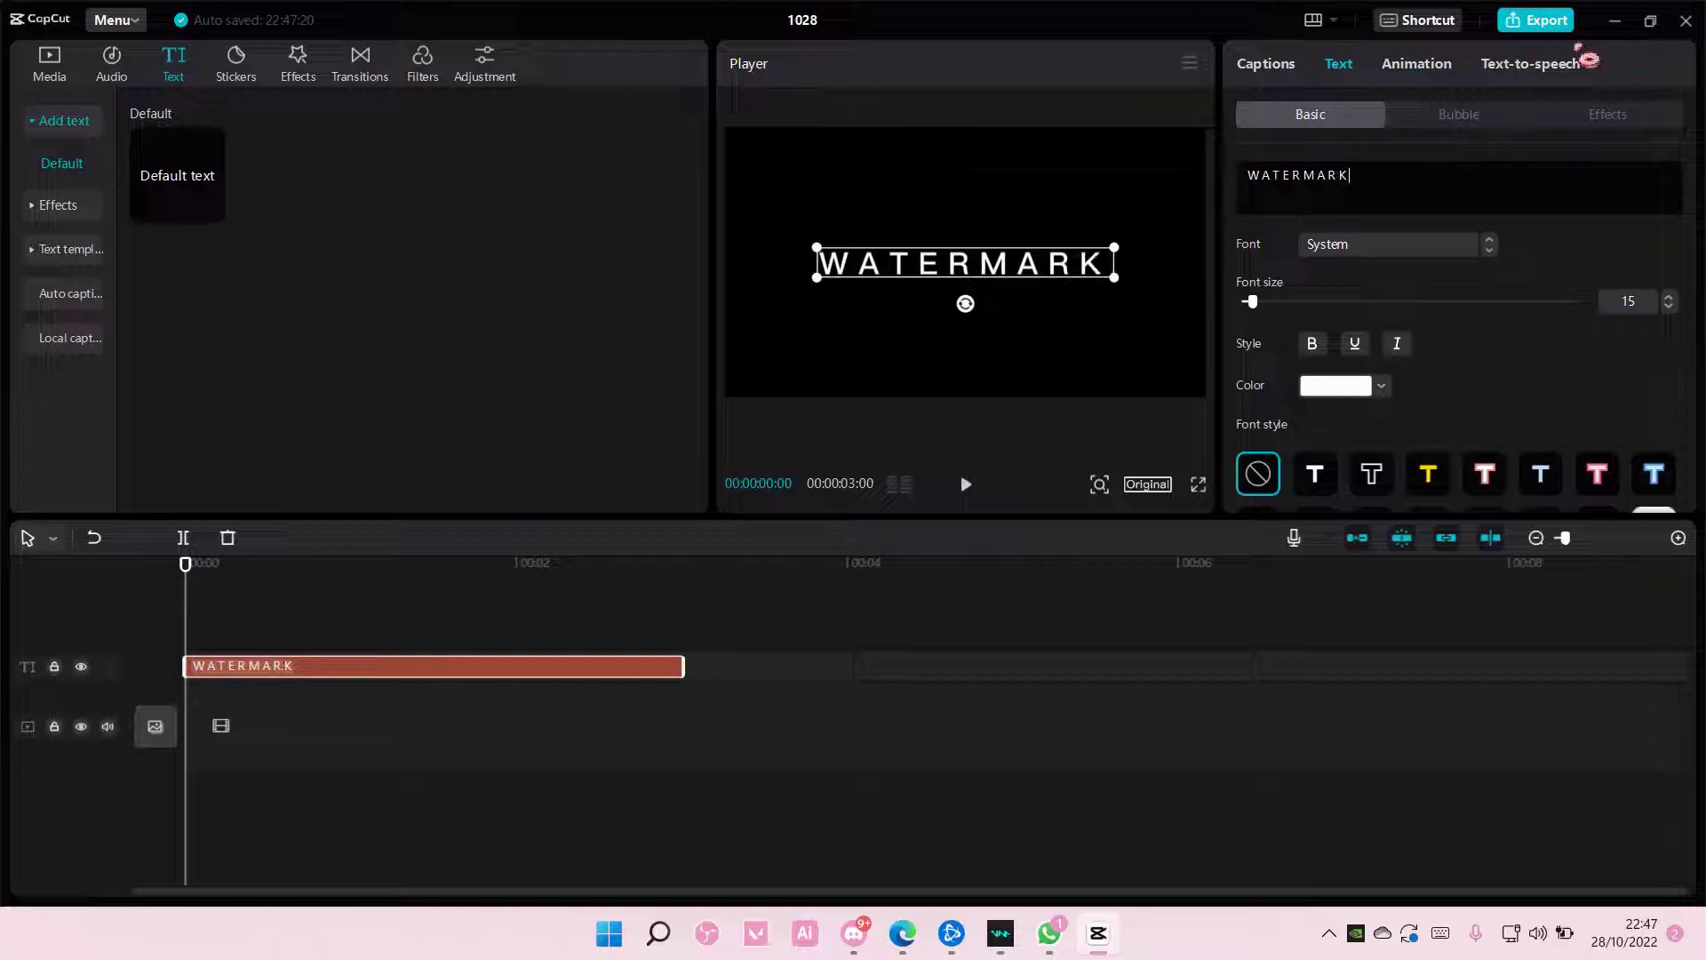
Step: Apply the looping Rotate animation to the text and slow it to about 2.3s
{"action": "left_click", "coordinate": [1415, 64]}
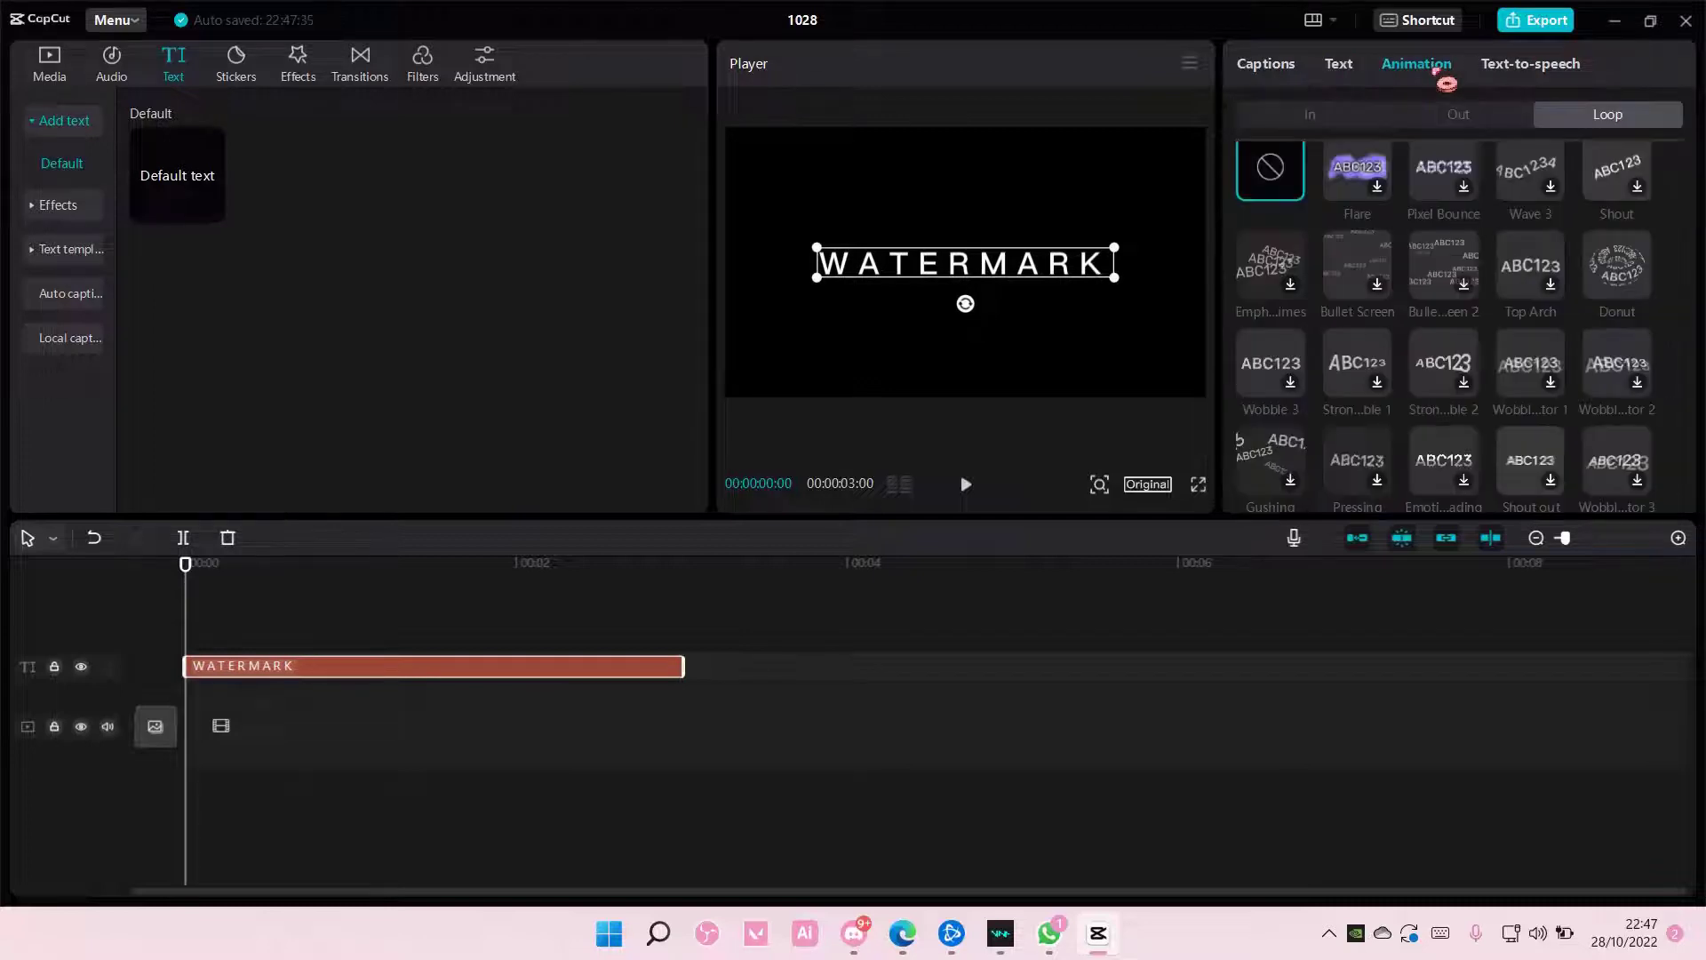
{"action": "scroll", "coordinate": [1653, 214], "scroll_direction": "down", "scroll_amount": 2}
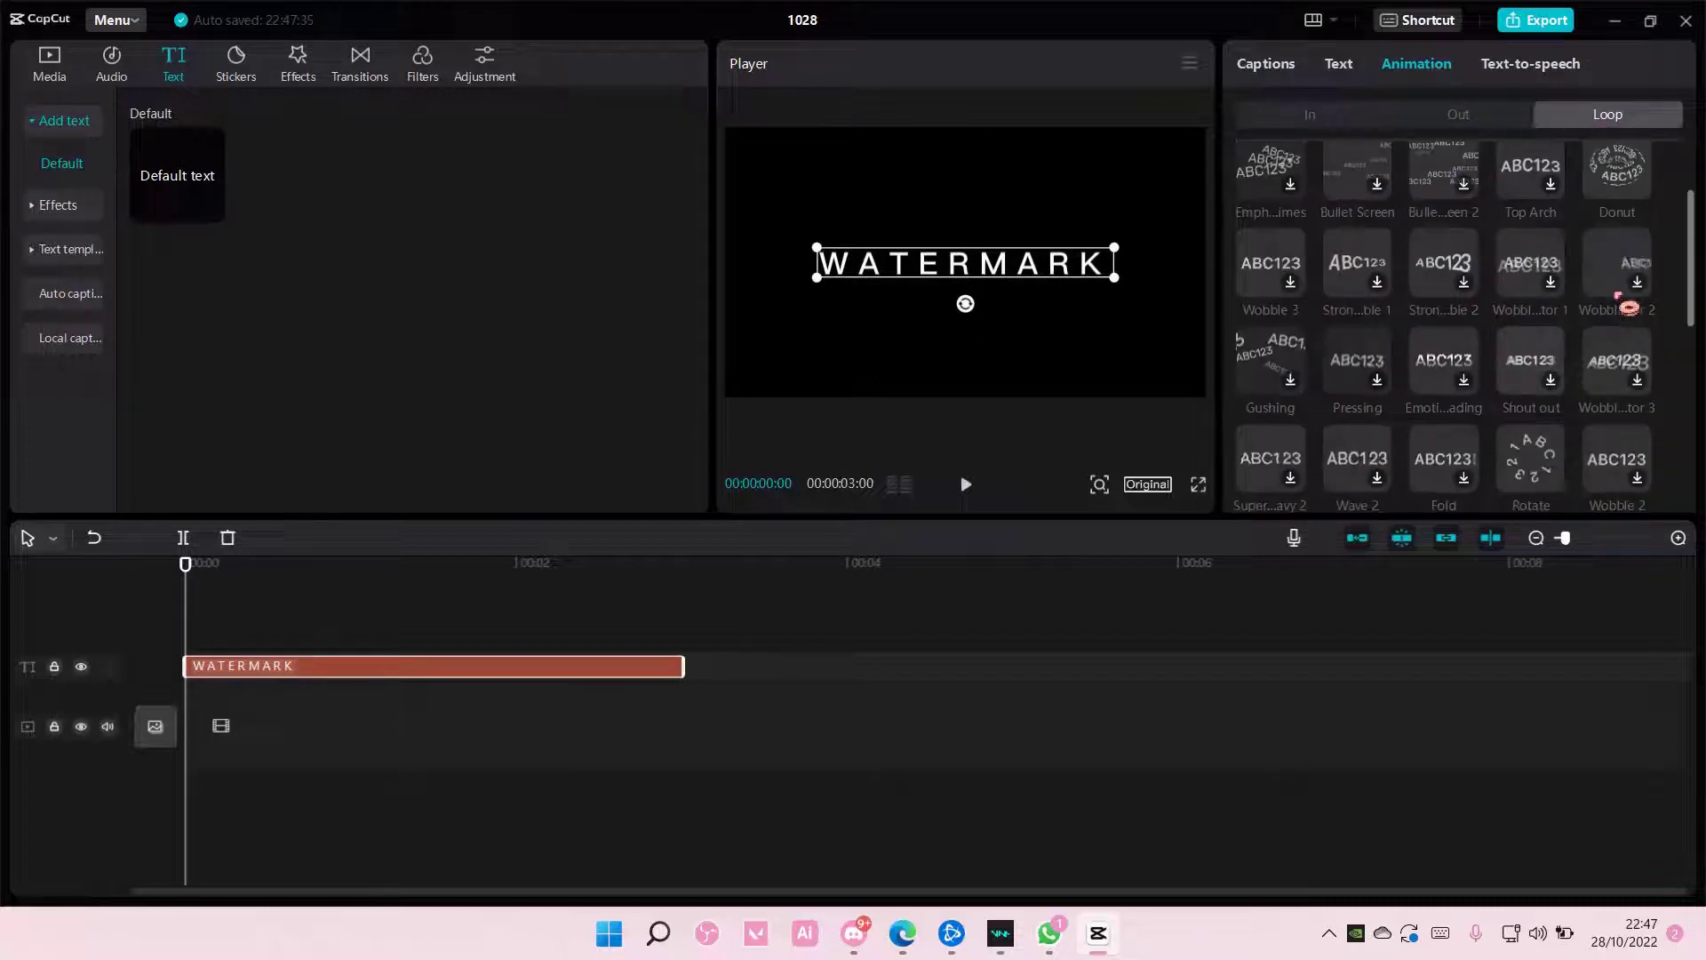
{"action": "scroll", "coordinate": [1573, 333], "scroll_direction": "down", "scroll_amount": 1}
{"action": "left_click", "coordinate": [1530, 358]}
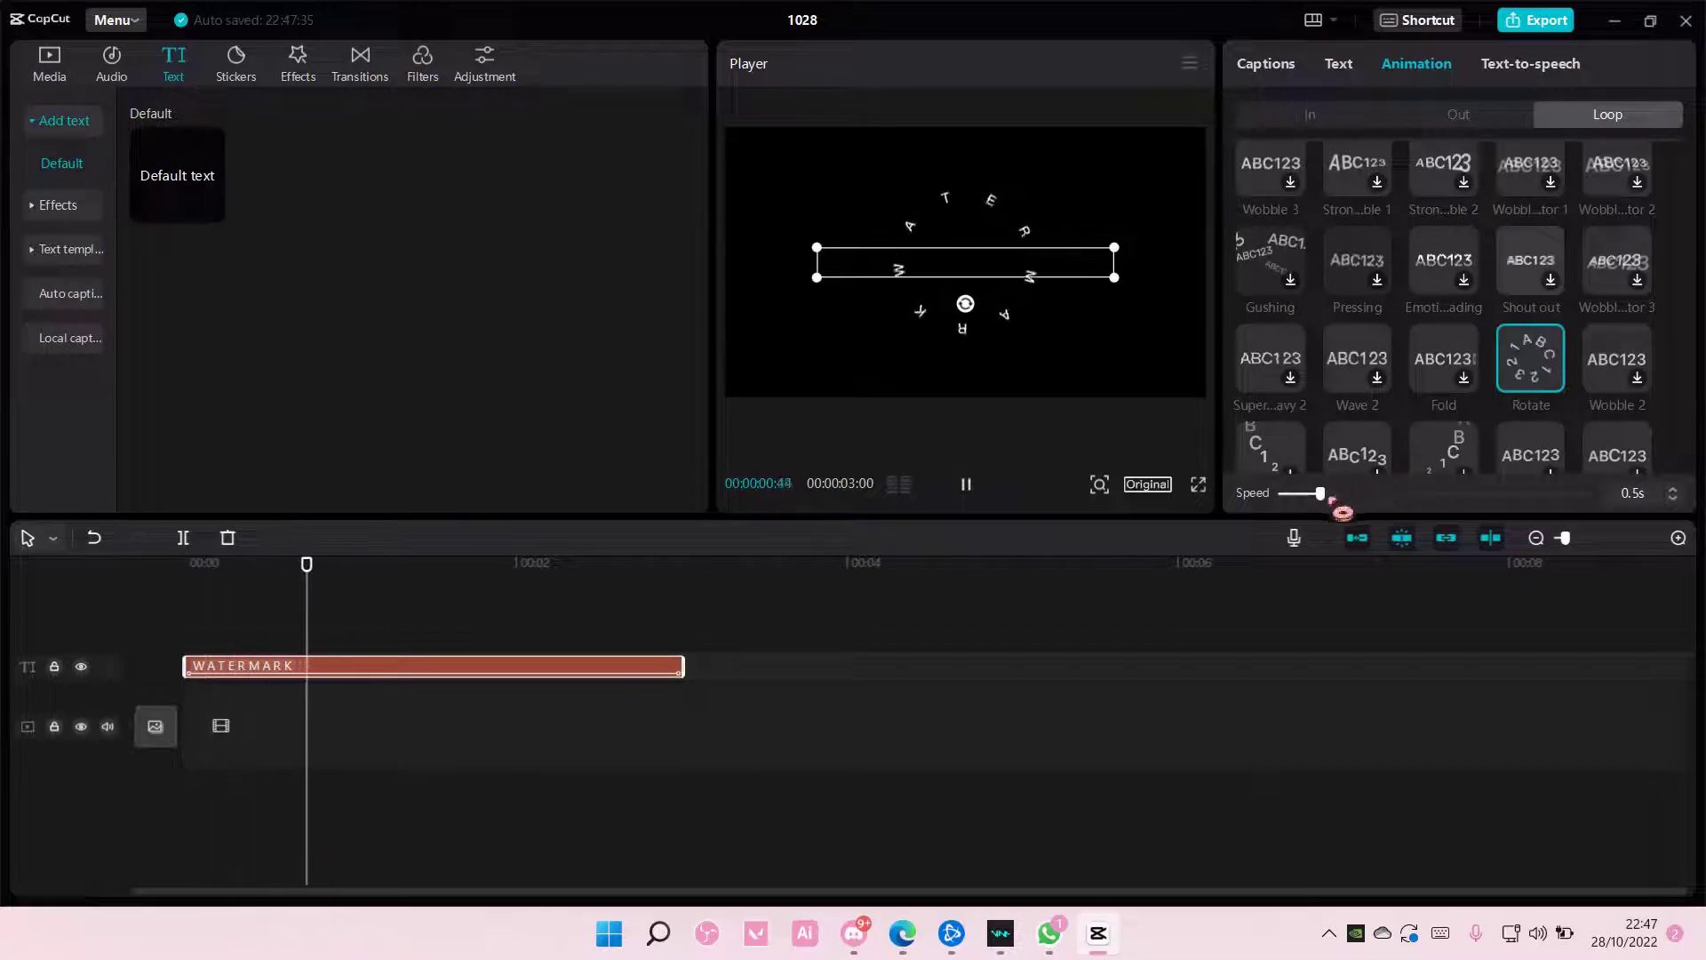
{"action": "left_click_drag", "start_coordinate": [1320, 493], "coordinate": [1437, 493]}
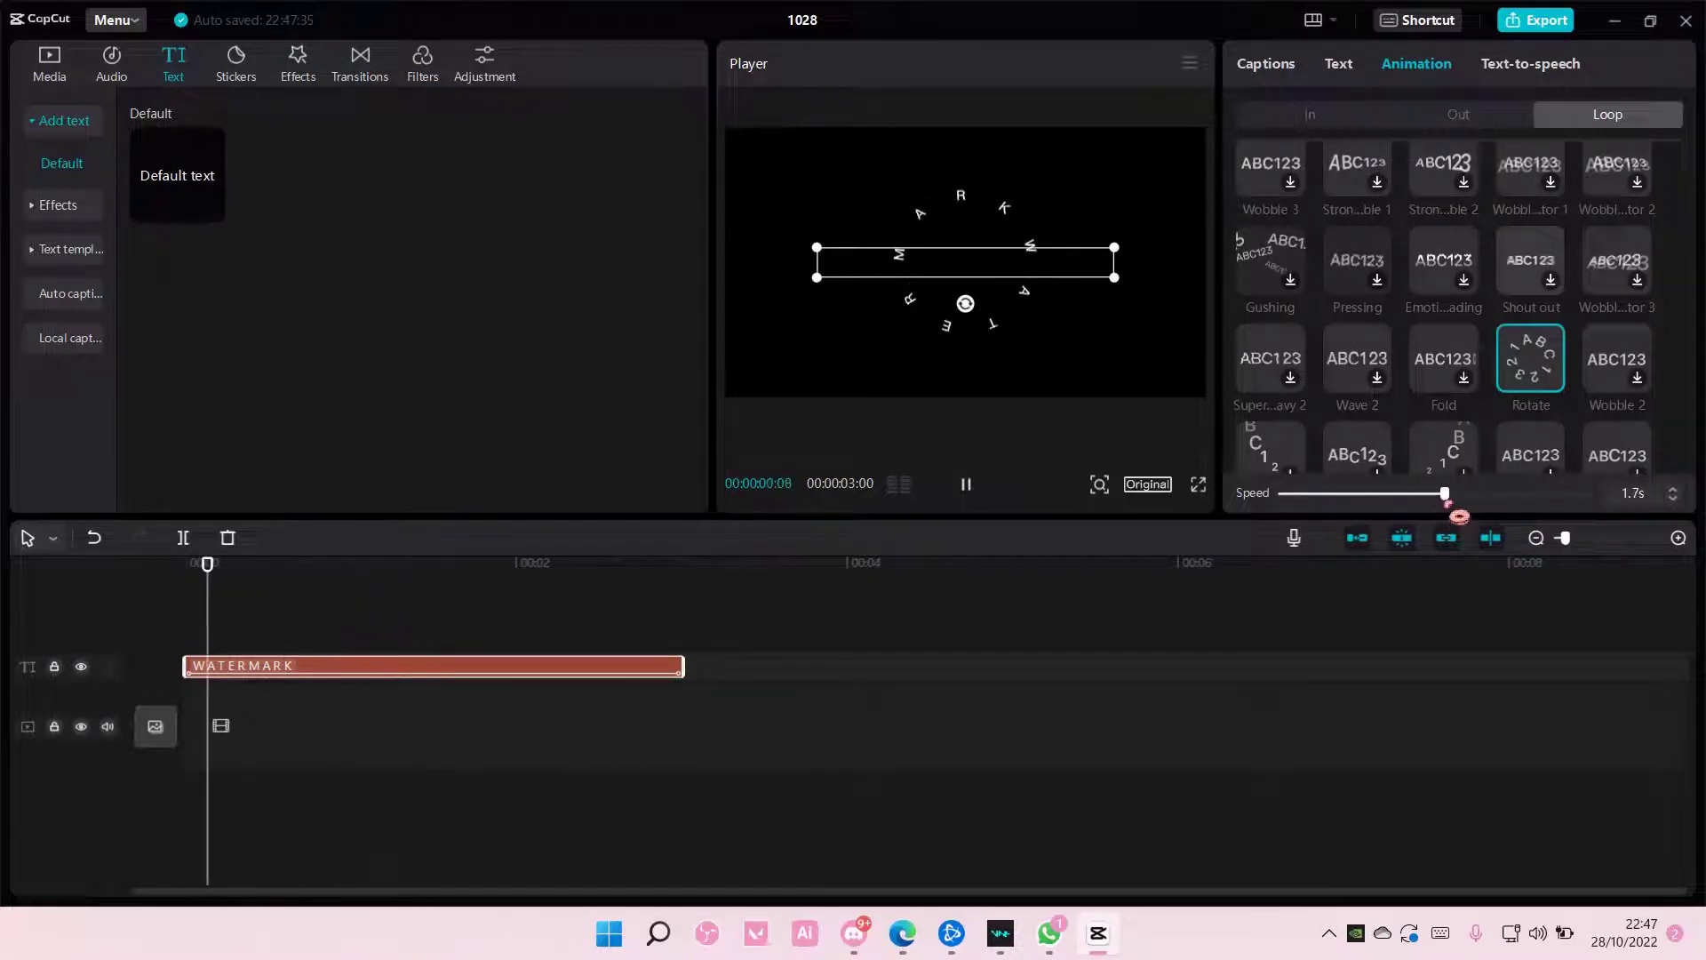
{"action": "left_click_drag", "start_coordinate": [1448, 512], "coordinate": [1507, 514]}
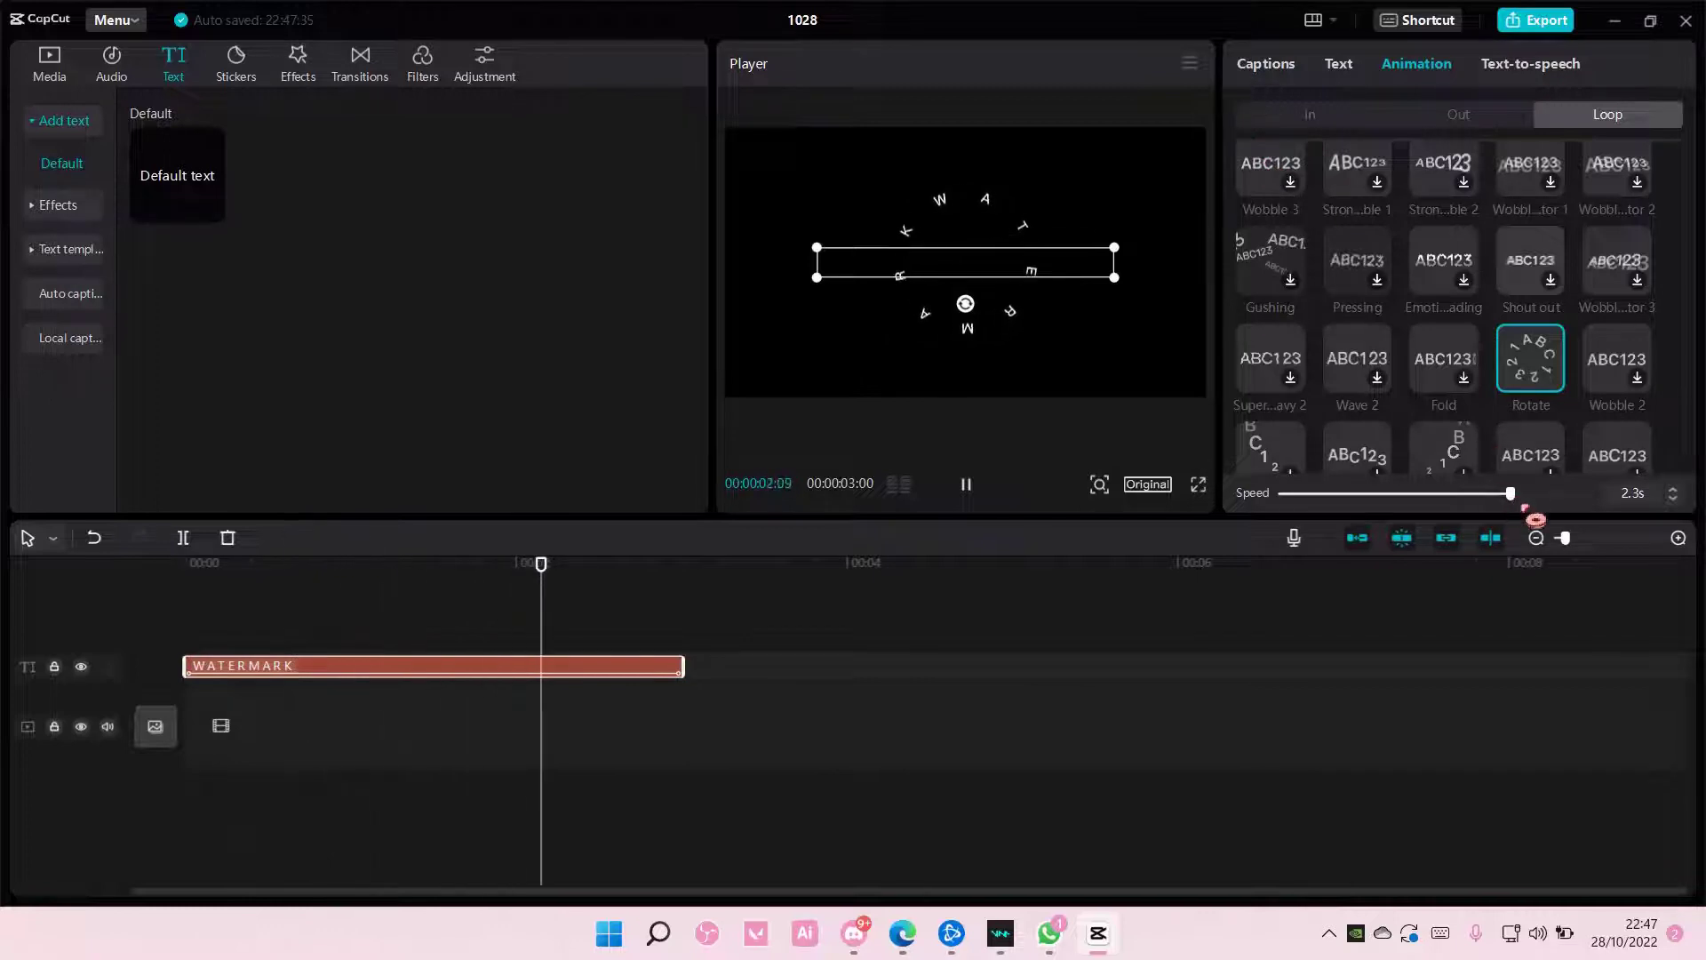
Step: Deselect the clip and preview the rotating WATERMARK from the start
{"action": "left_click", "coordinate": [1272, 68]}
{"action": "left_click", "coordinate": [782, 627]}
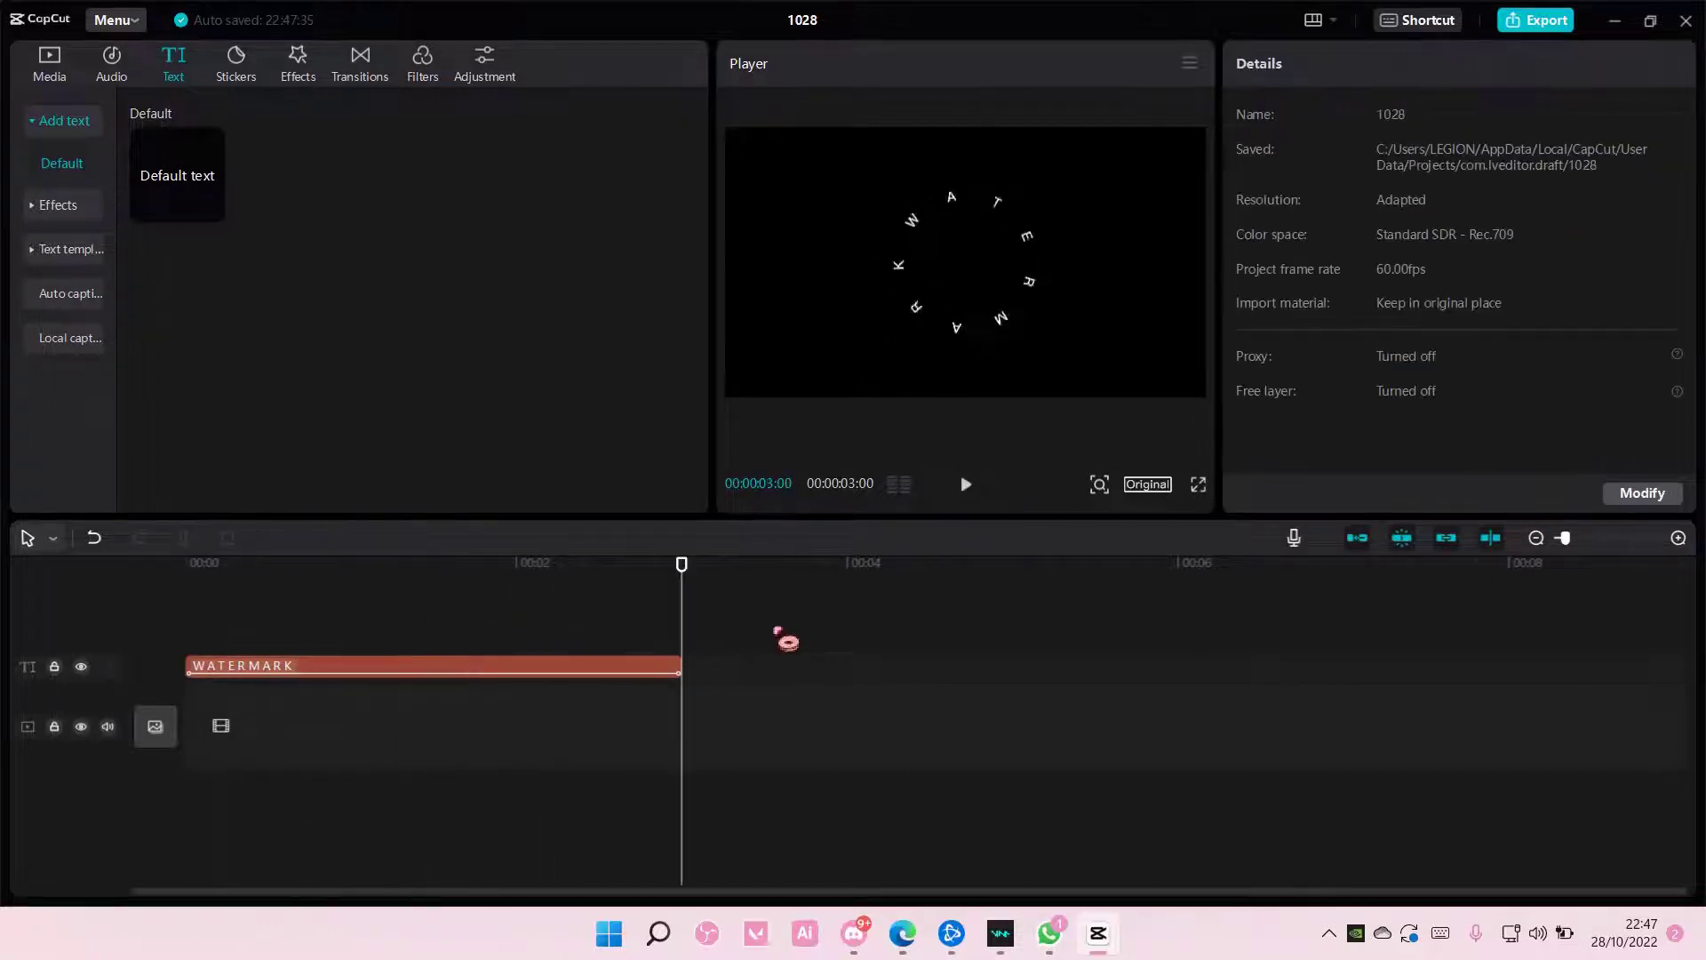
{"action": "key", "text": "space"}
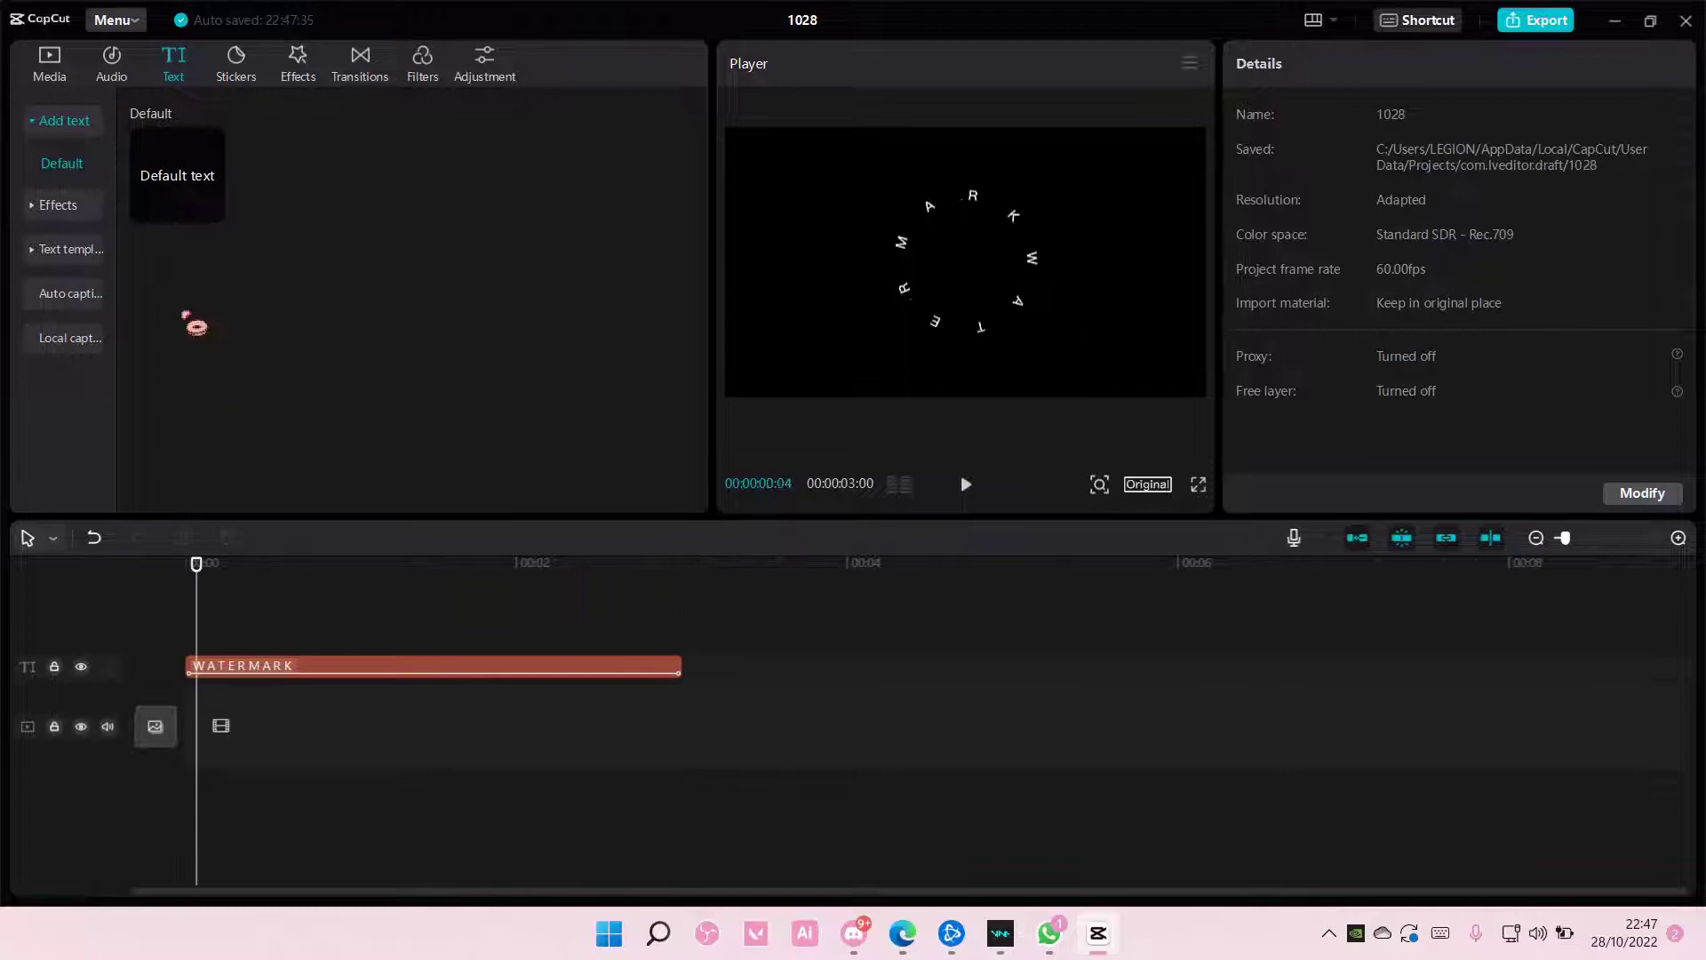
Step: Add a second Default text reading WATERMARK, shrunk to fit inside the rotating ring
{"action": "left_click", "coordinate": [209, 208]}
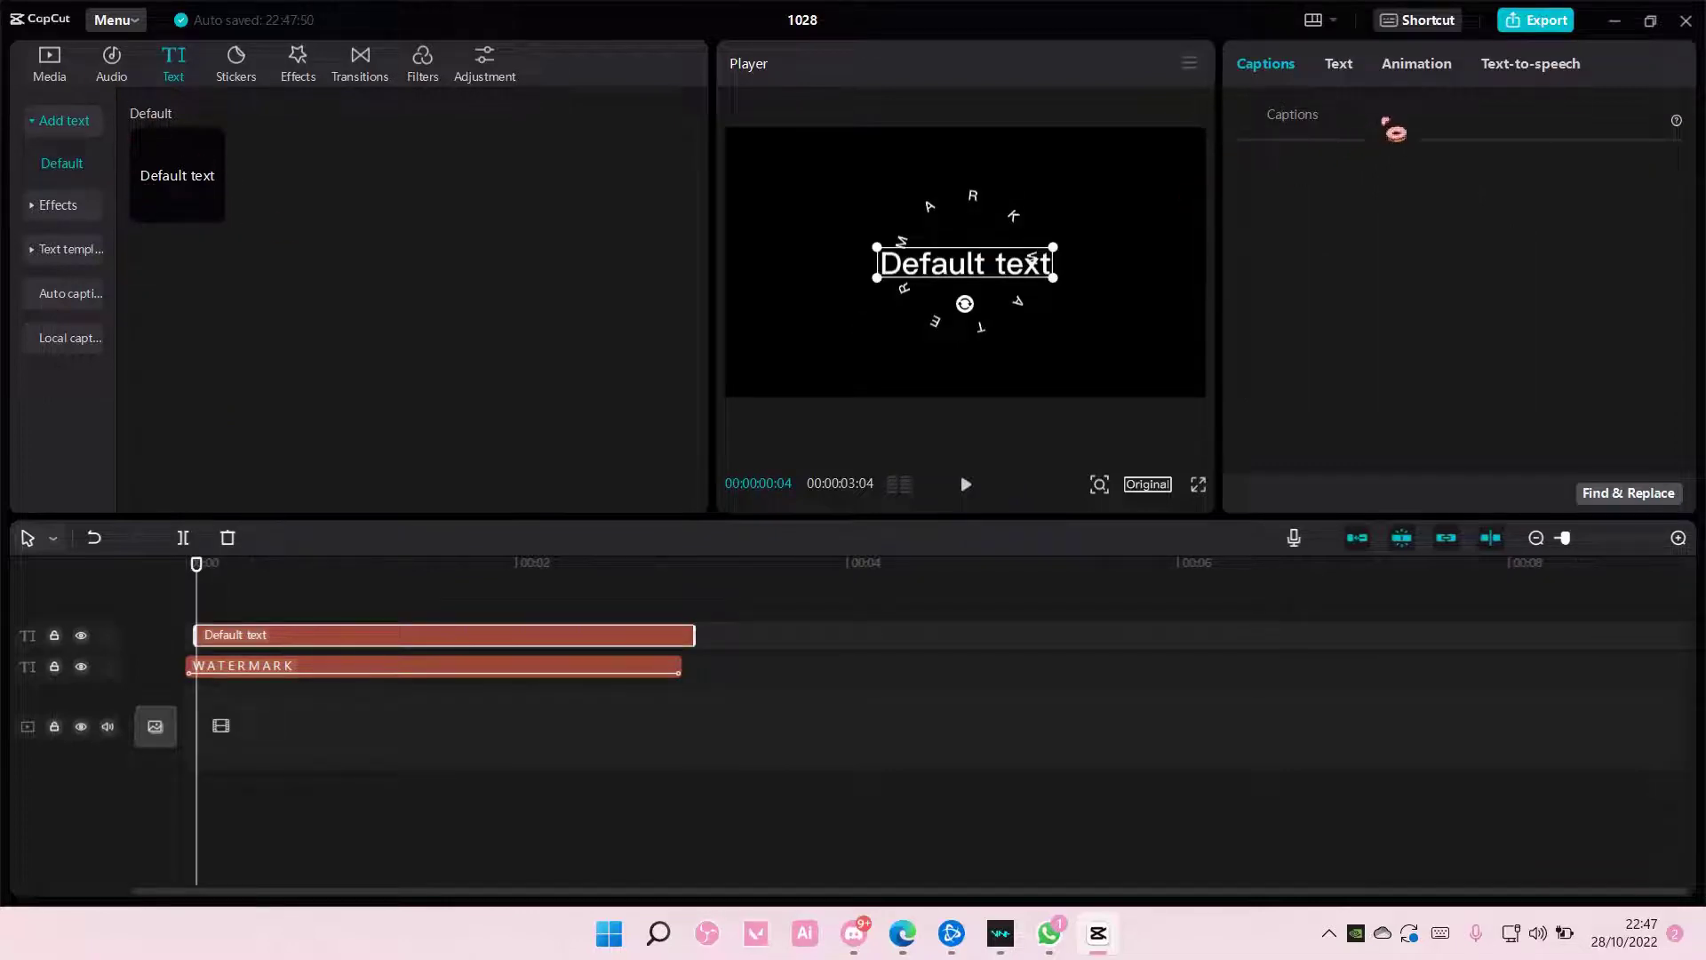
{"action": "left_click", "coordinate": [1339, 63]}
{"action": "triple_click", "coordinate": [1394, 179]}
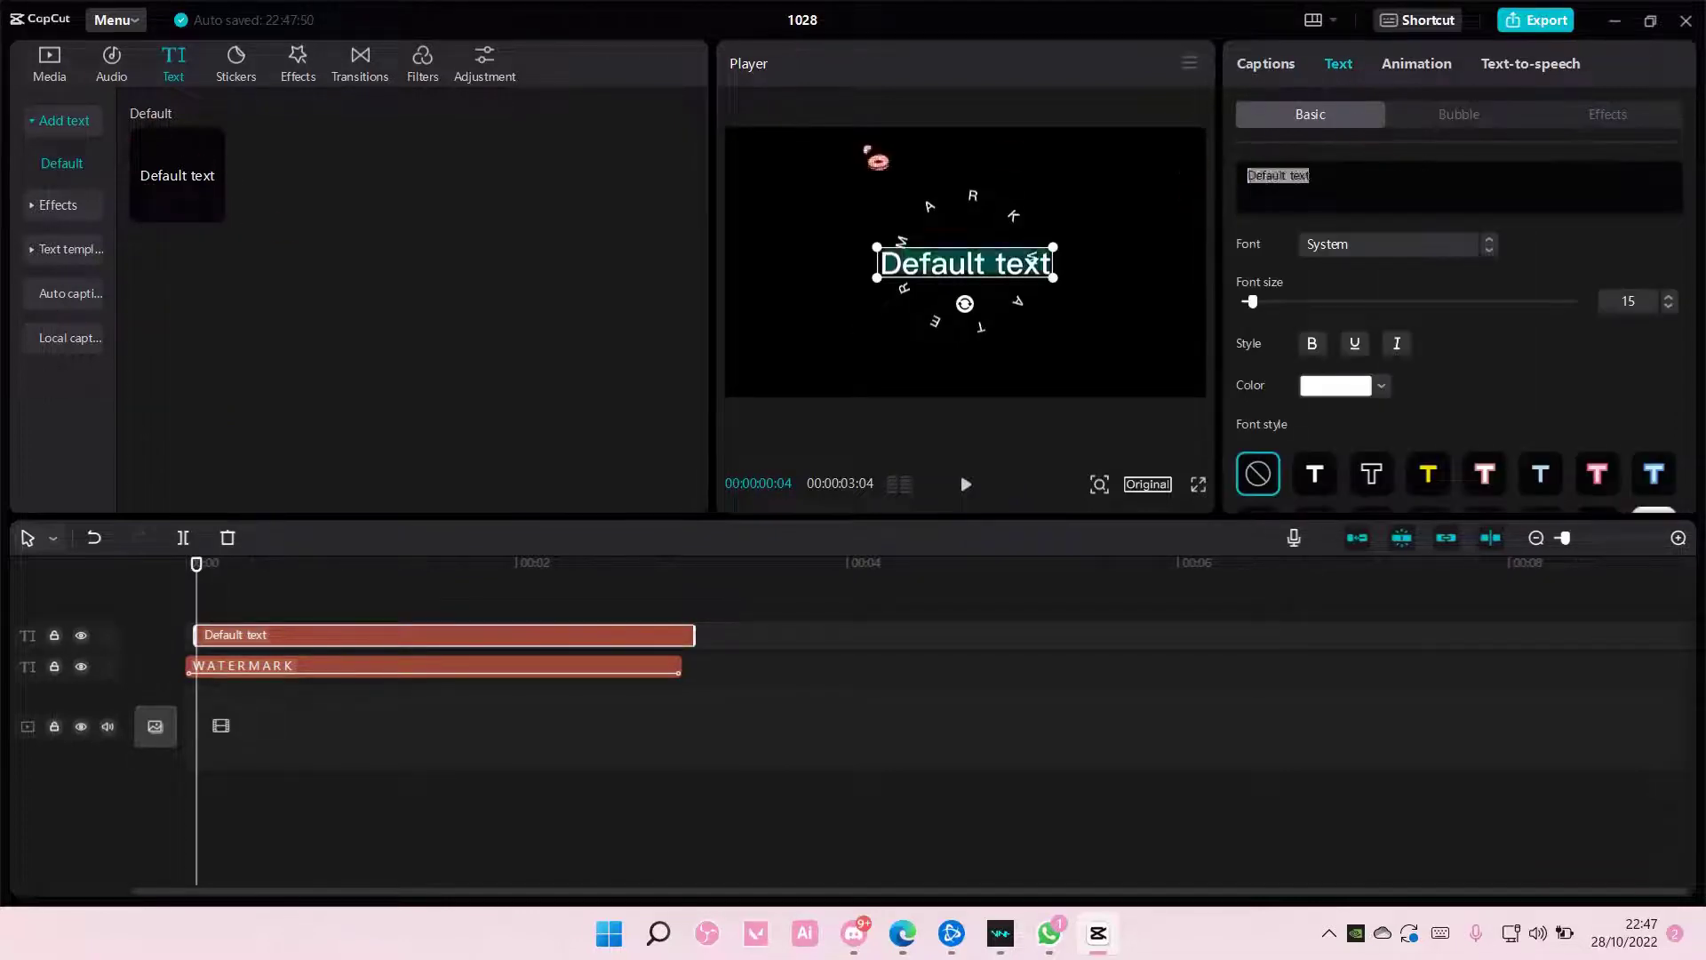
{"action": "type", "text": "WATER"}
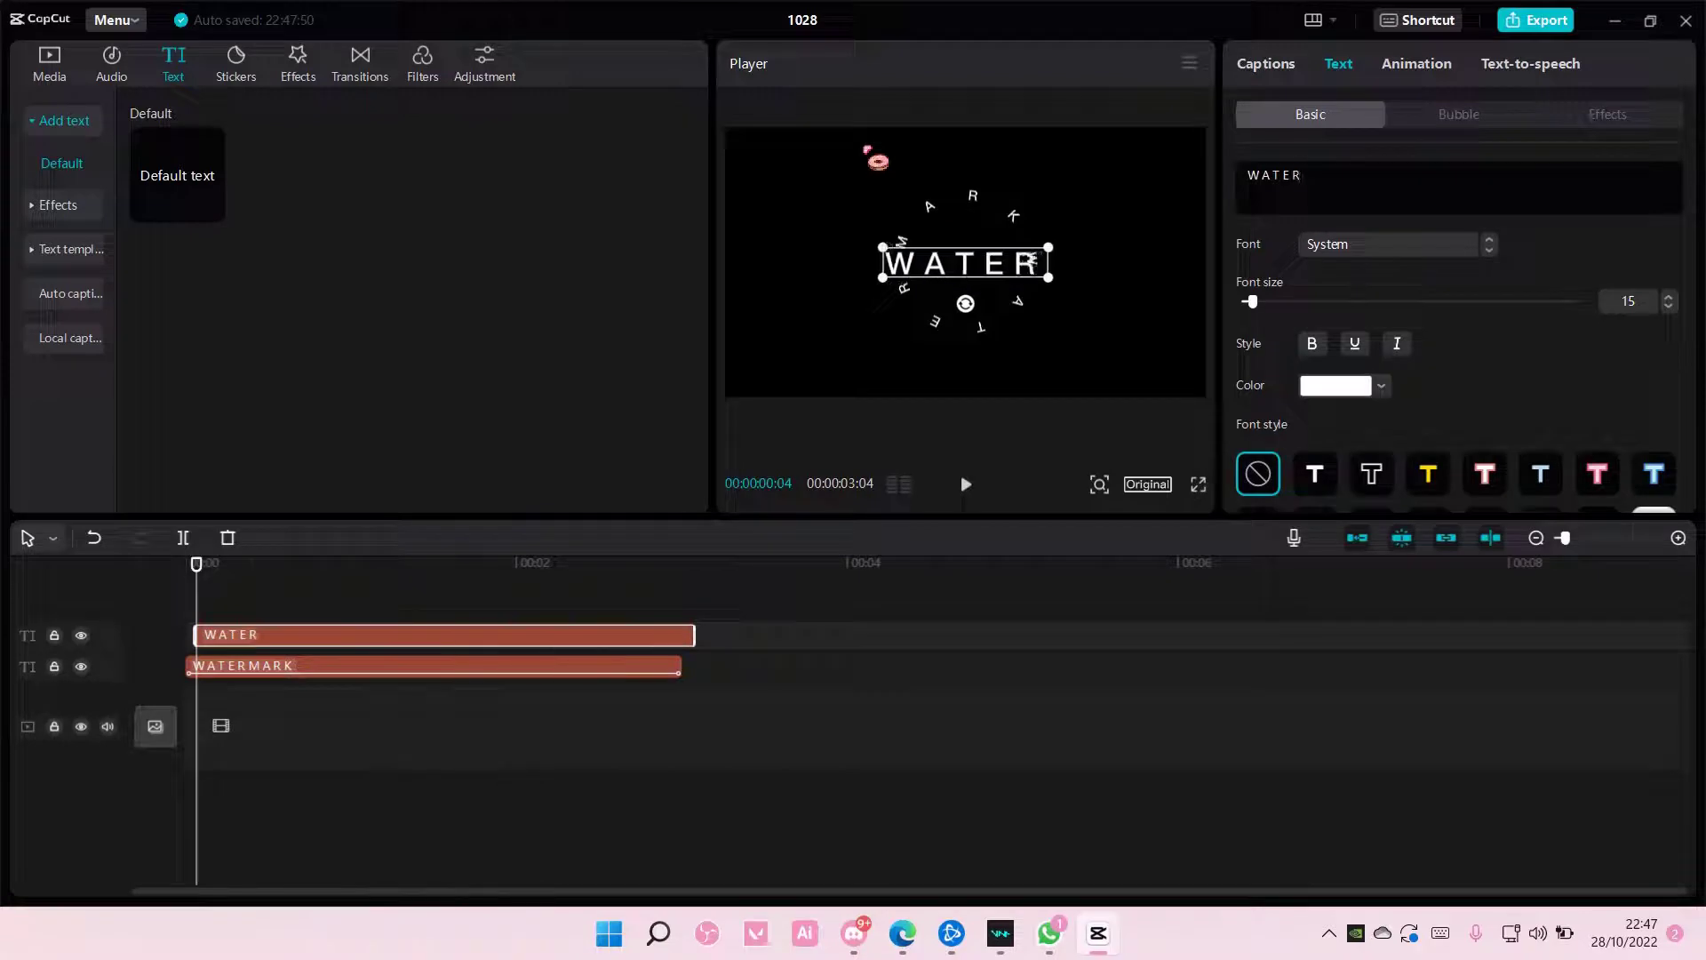
{"action": "type", "text": "MARK"}
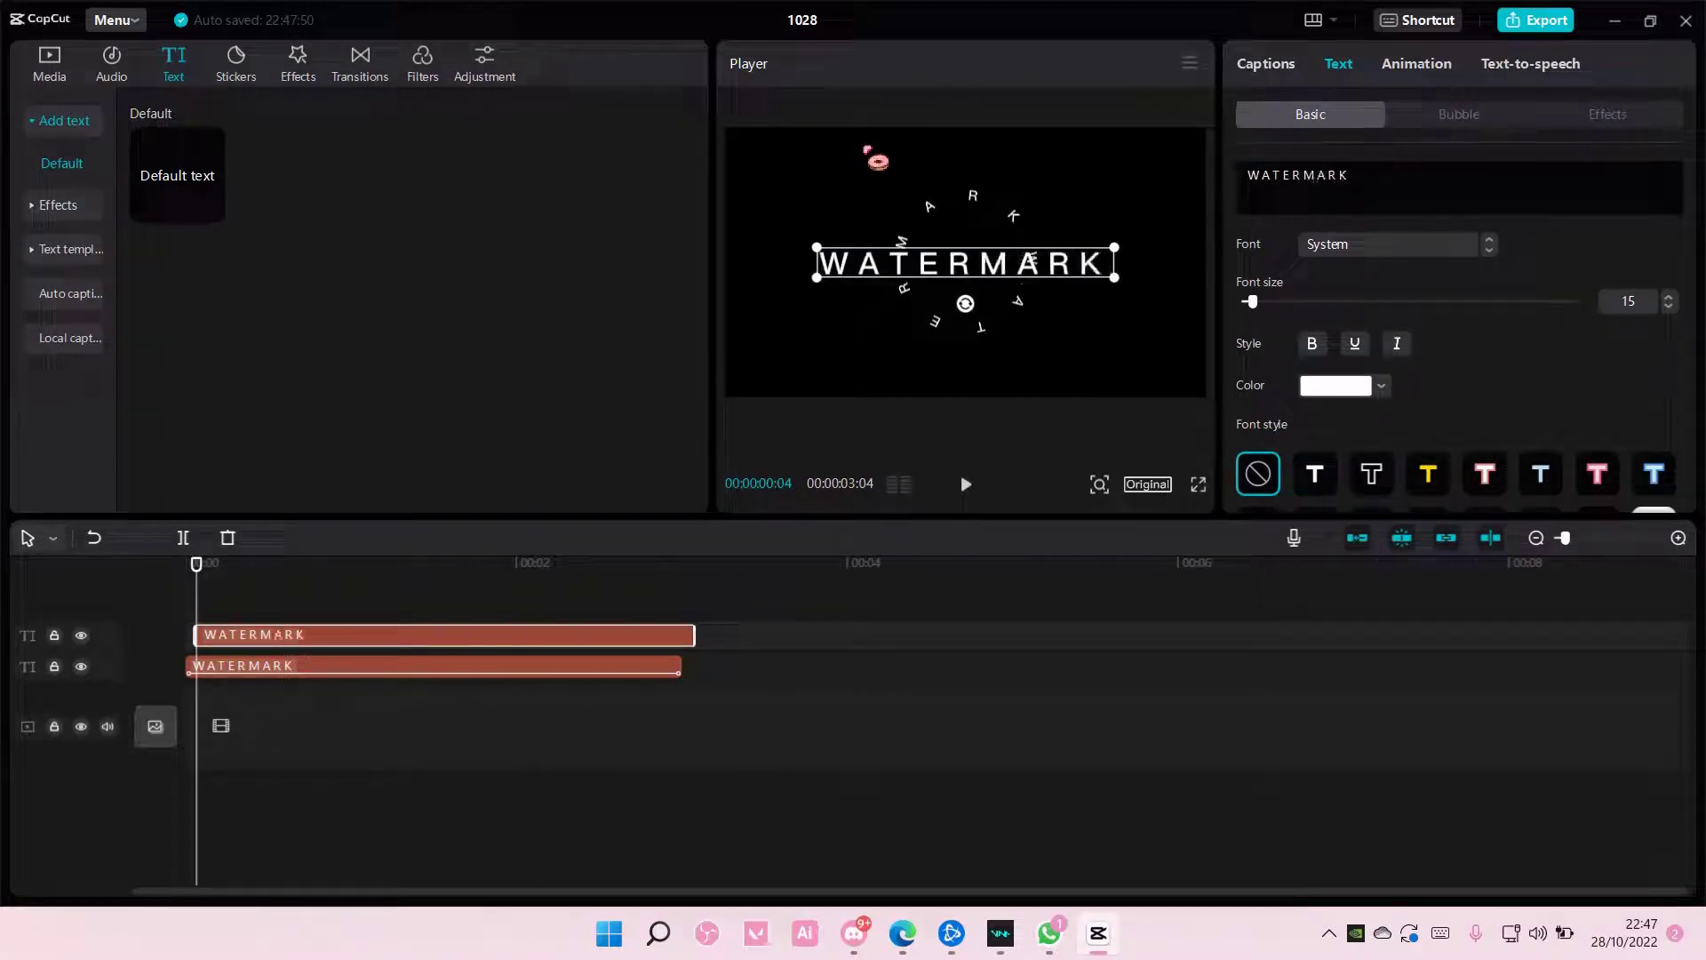
{"action": "left_click_drag", "start_coordinate": [1124, 290], "coordinate": [1037, 276]}
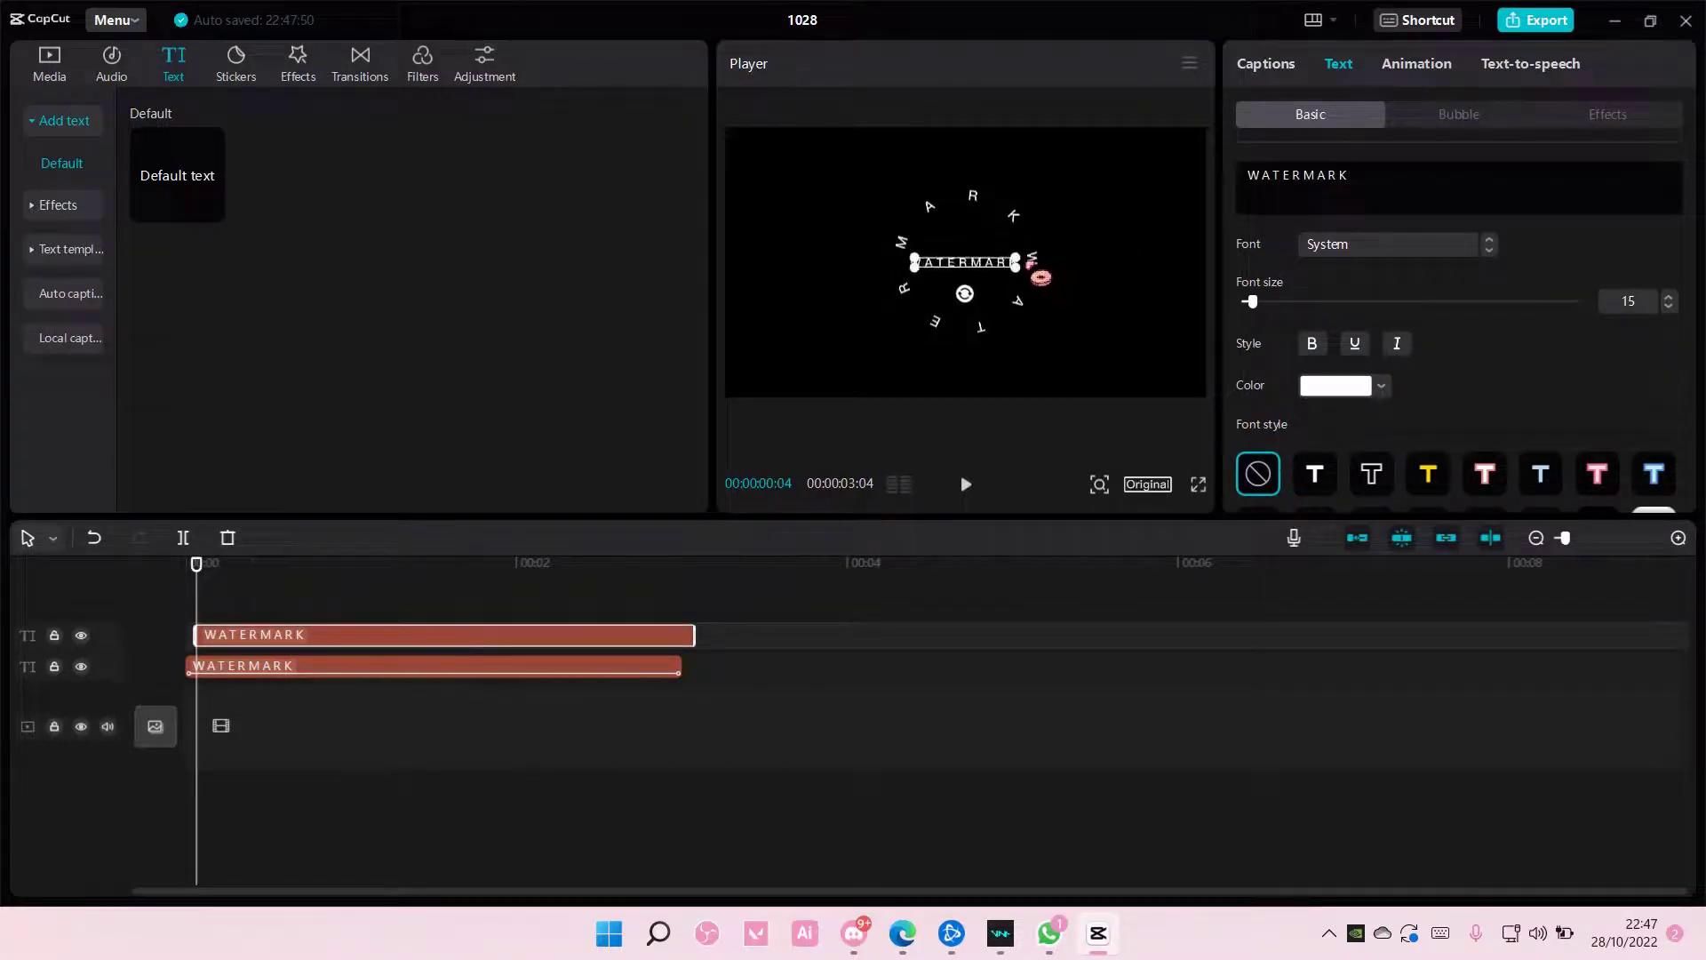
Step: Align the top WATERMARK clip with the first and return the playhead to the start
{"action": "left_click", "coordinate": [1018, 406]}
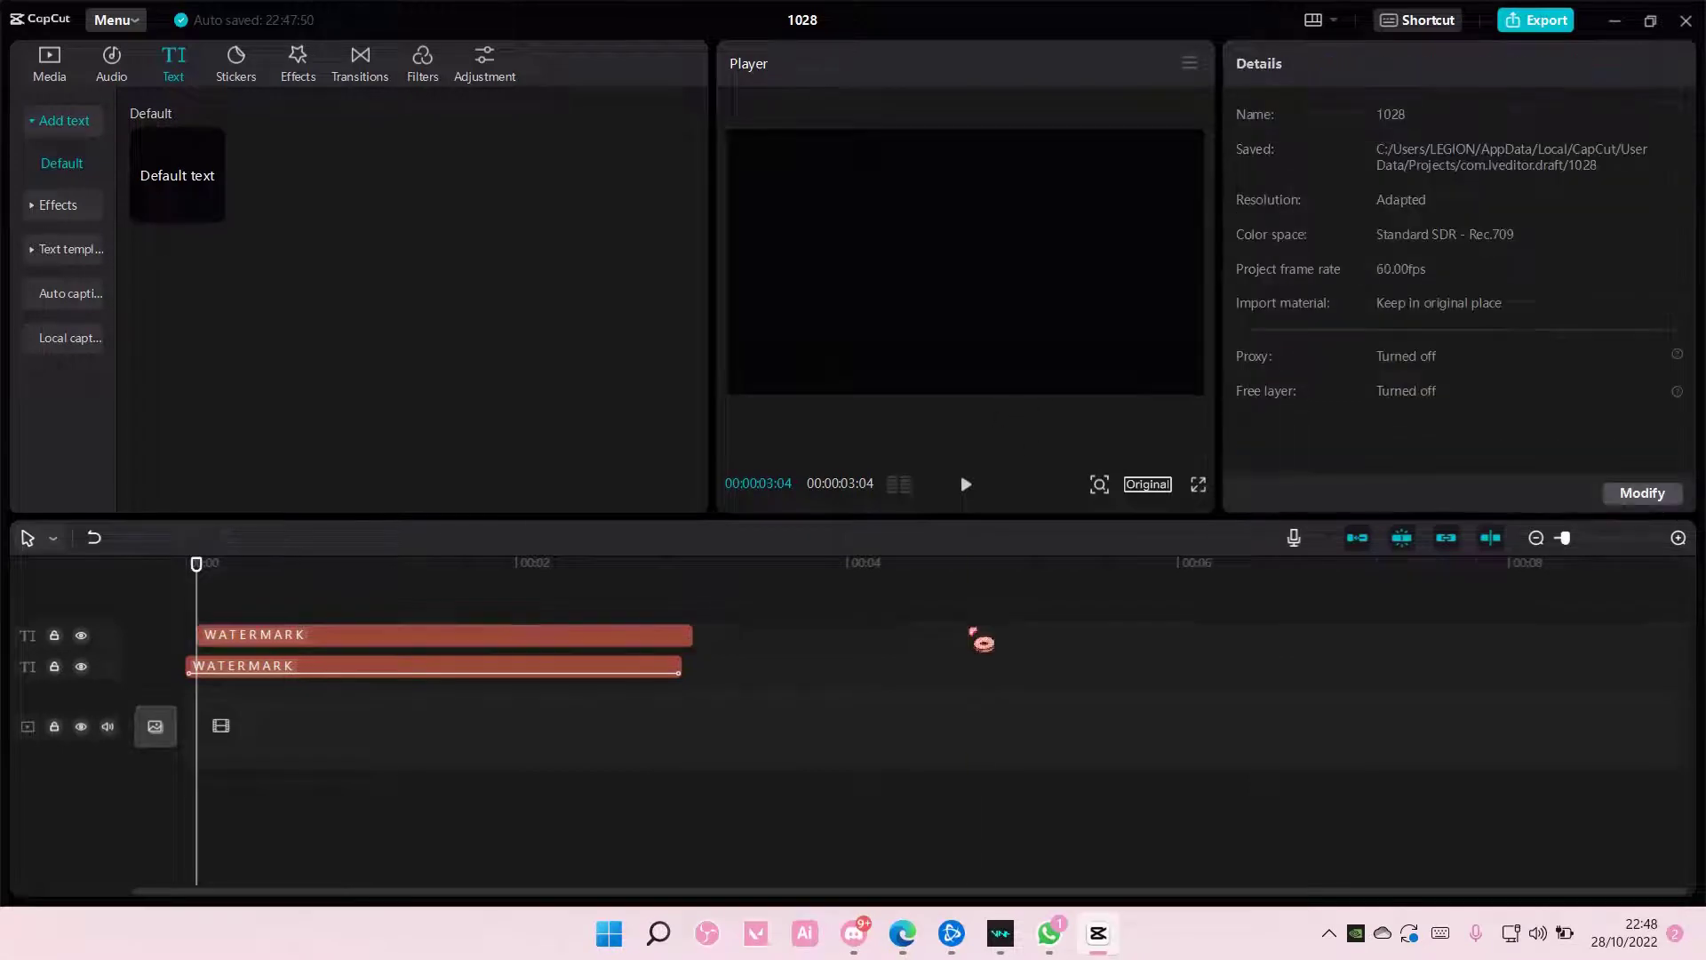
{"action": "left_click", "coordinate": [683, 643]}
{"action": "left_click_drag", "start_coordinate": [572, 637], "coordinate": [560, 641]}
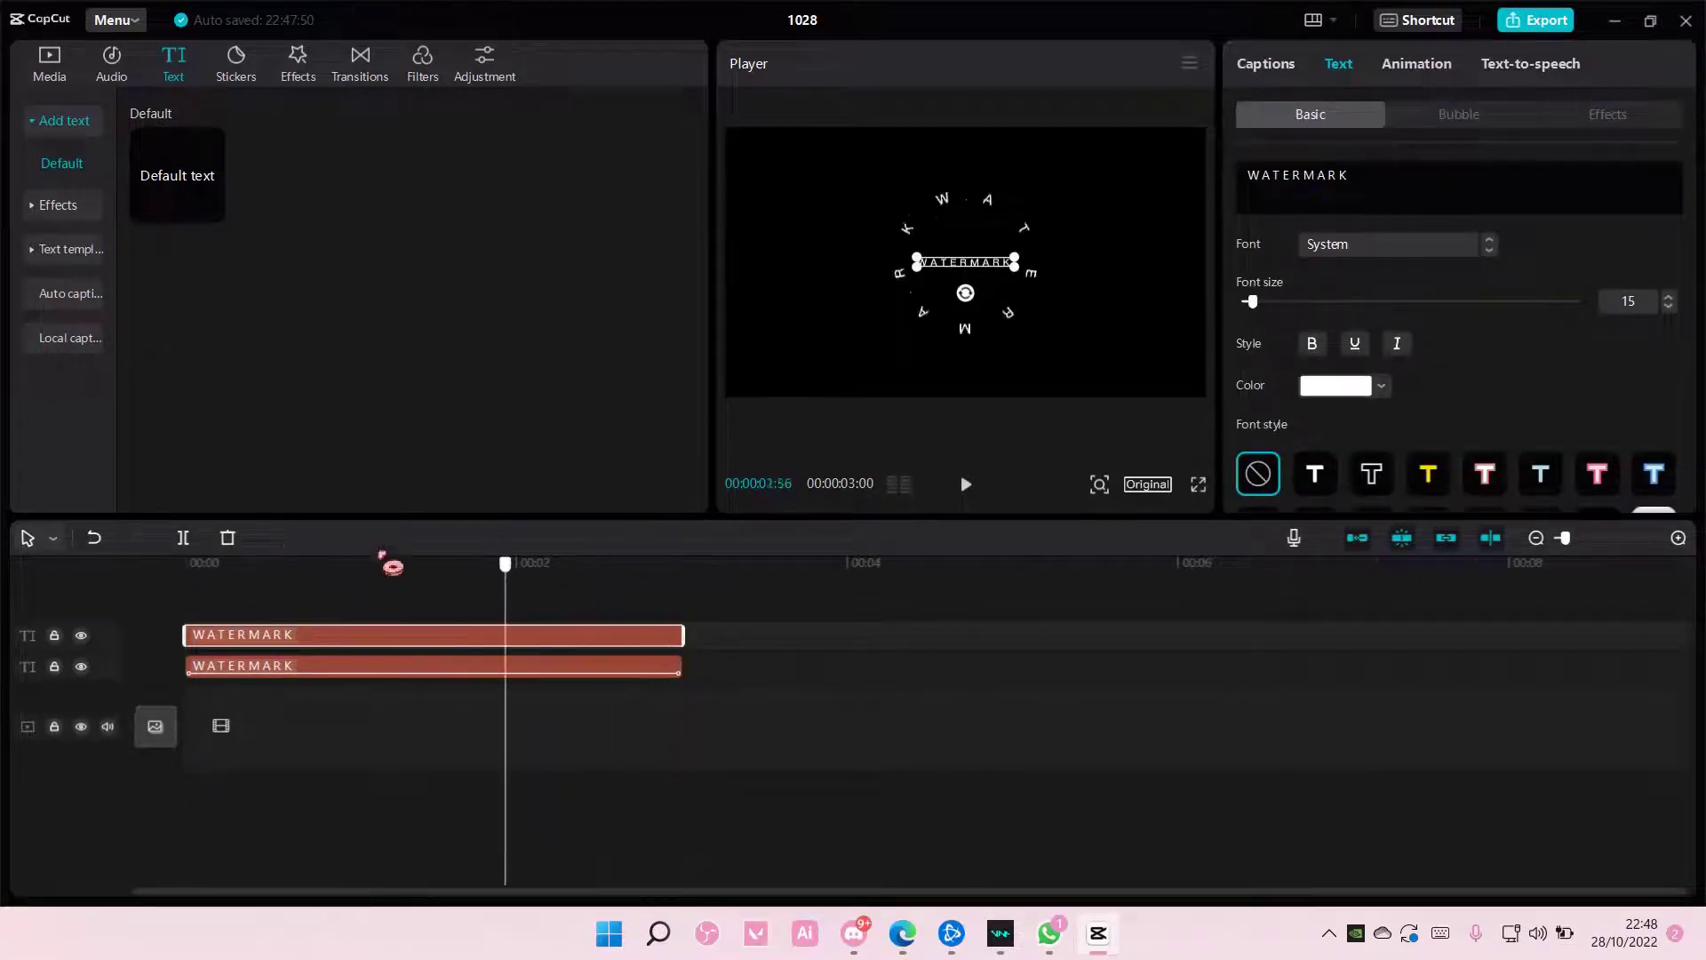
{"action": "left_click_drag", "start_coordinate": [682, 565], "coordinate": [185, 566]}
{"action": "left_click", "coordinate": [240, 598]}
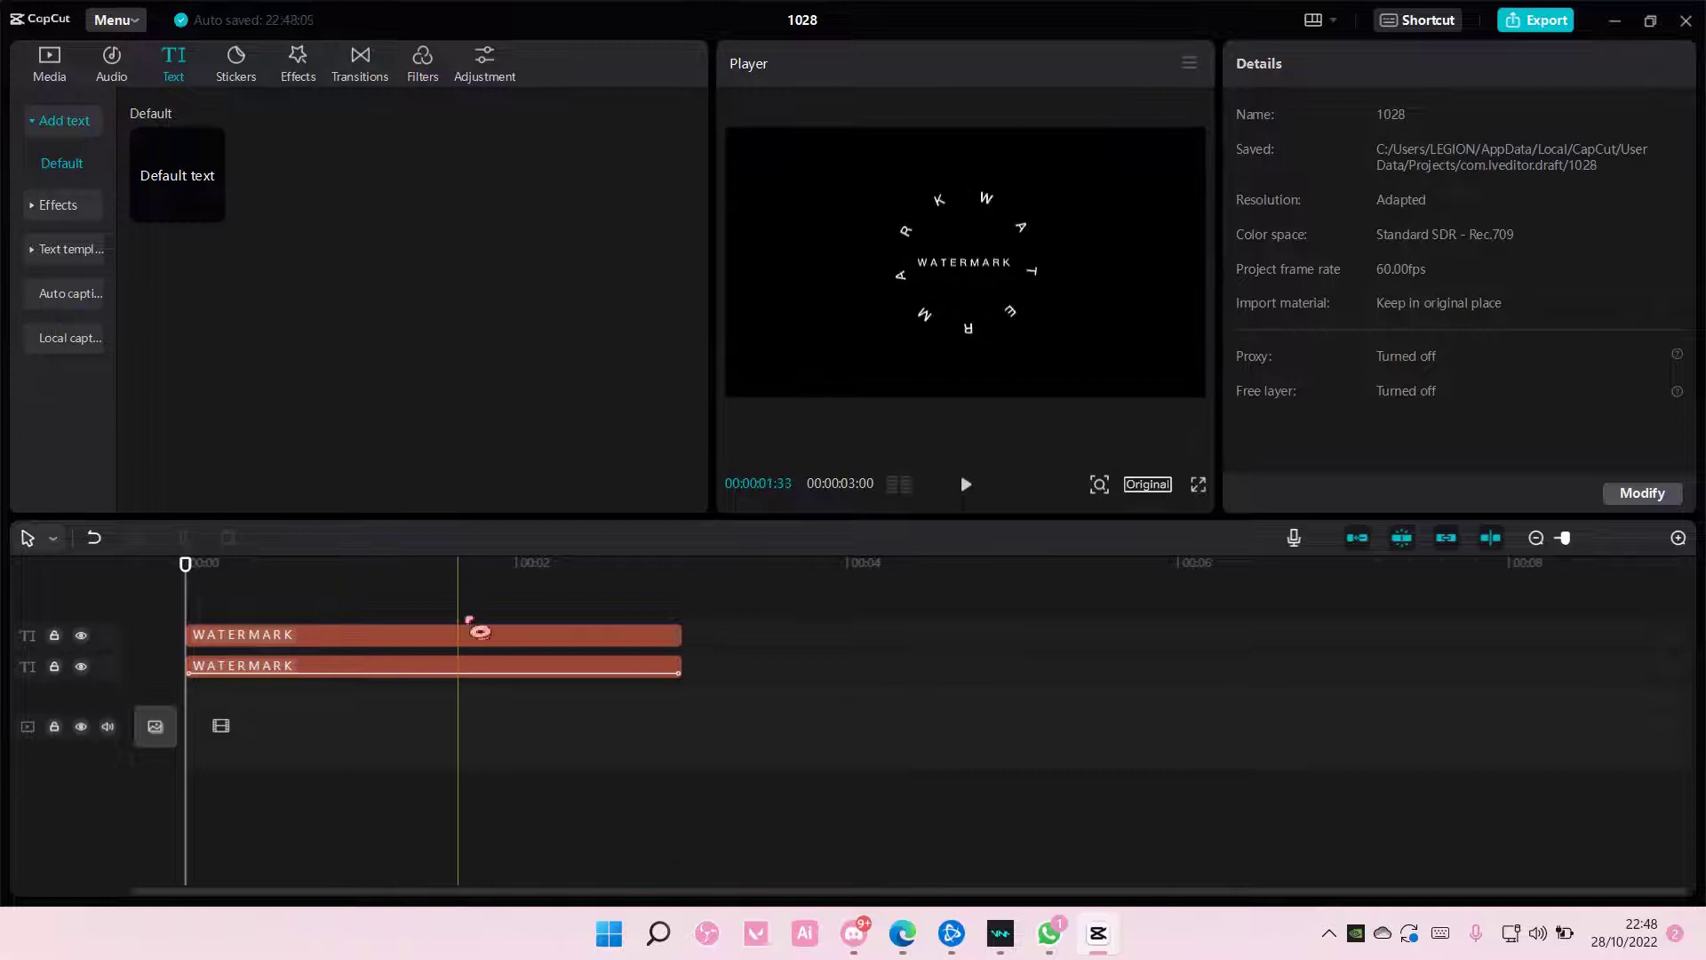
Step: Export the spinning WATERMARK video as a 4K mp4, then delete both text clips
{"action": "left_click", "coordinate": [1535, 23]}
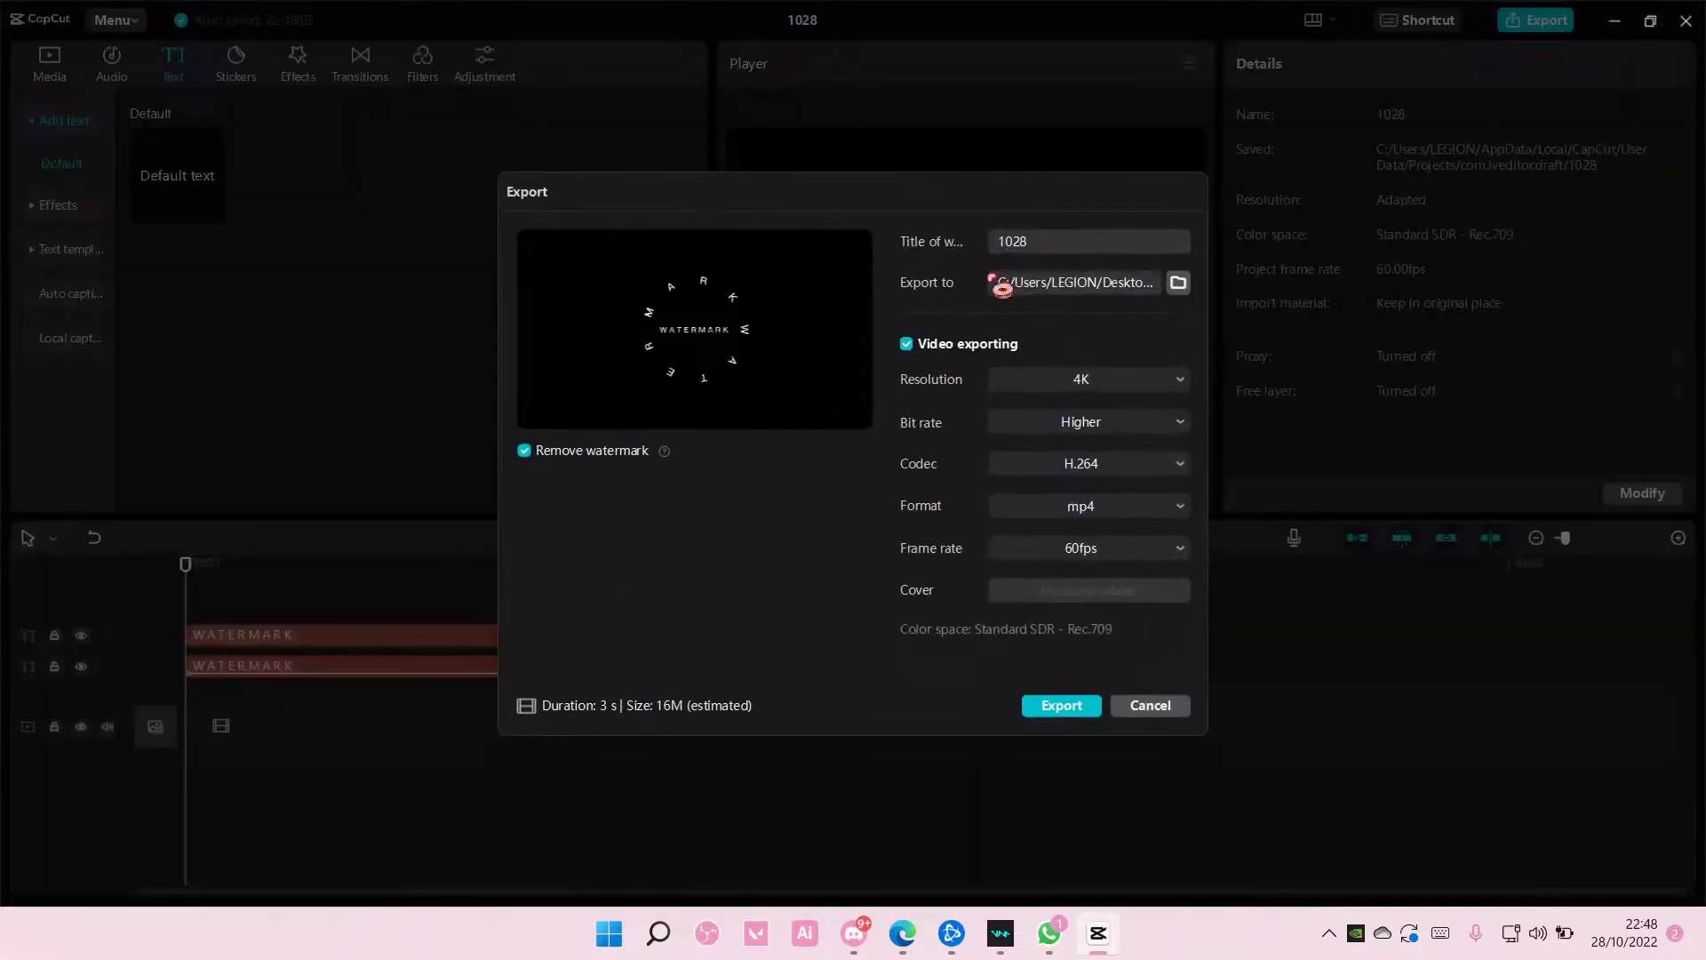
{"action": "left_click", "coordinate": [1087, 702]}
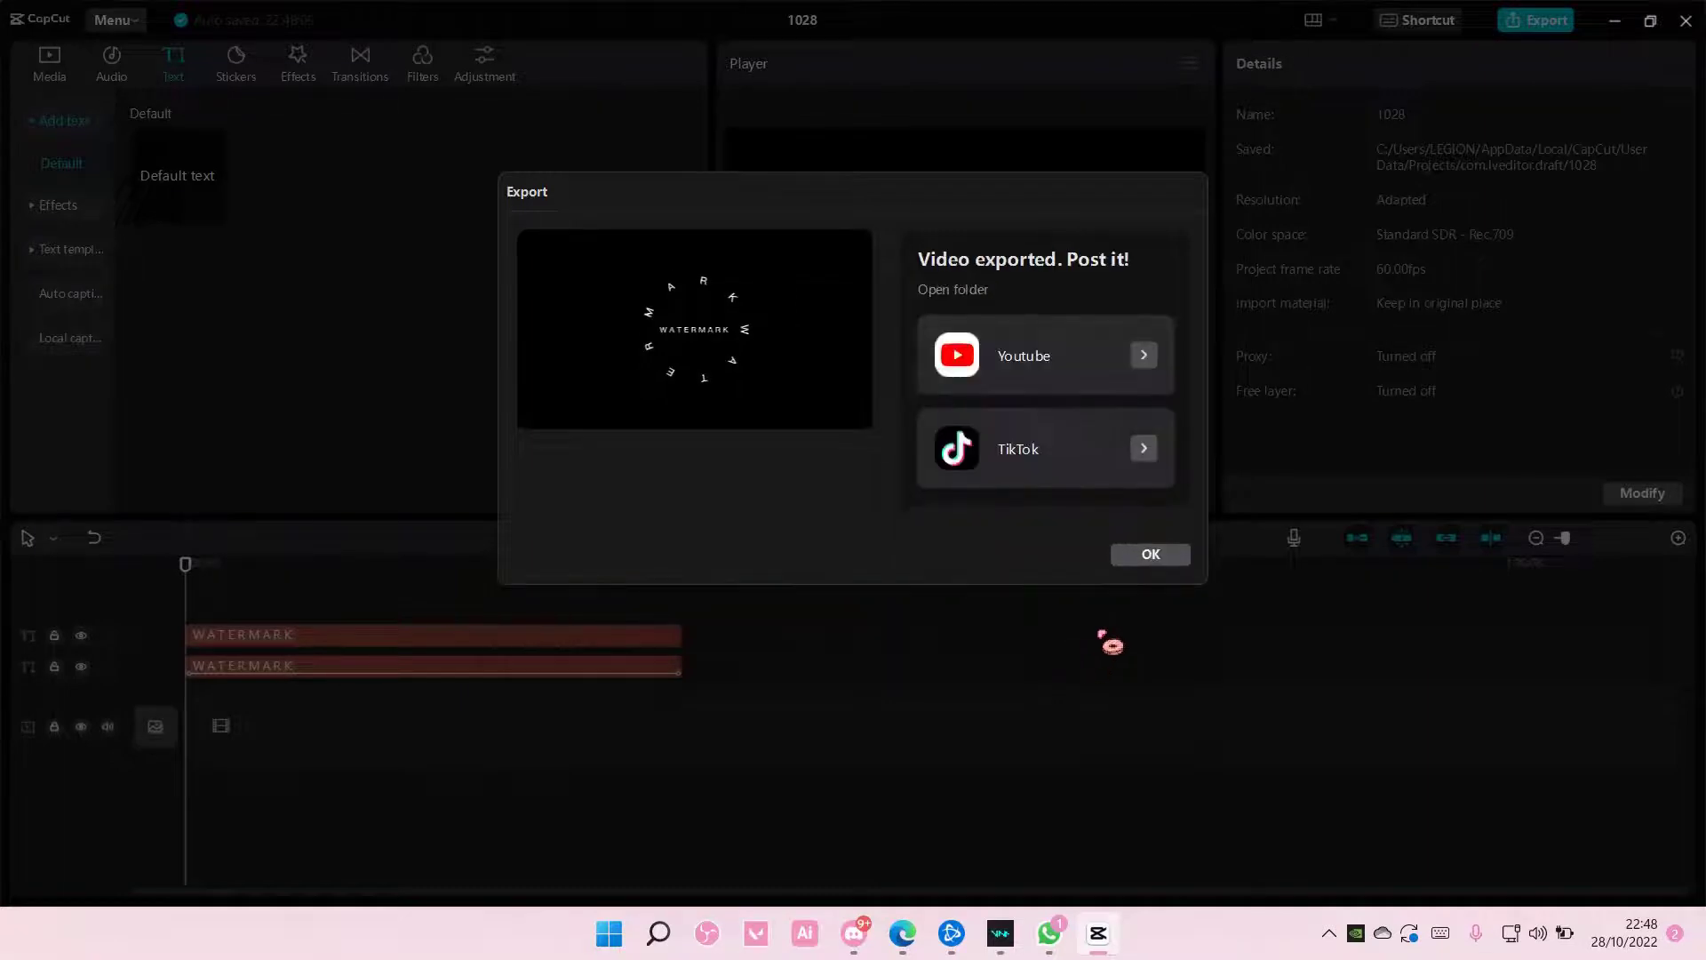
{"action": "left_click", "coordinate": [1150, 554]}
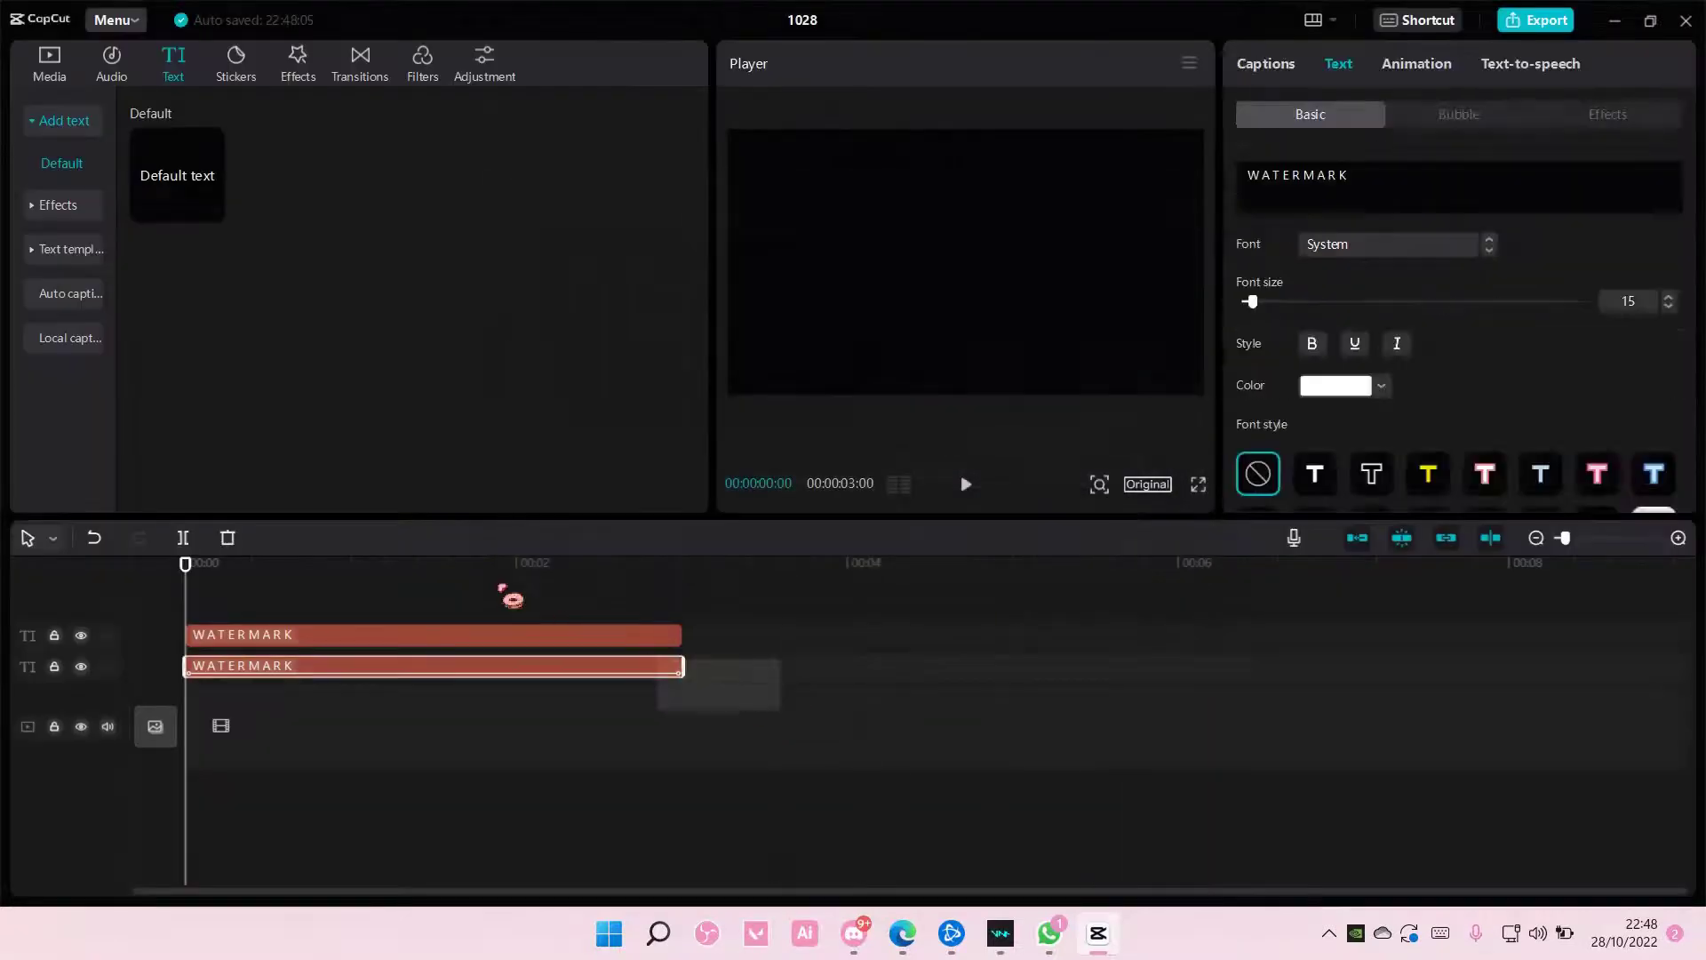
{"action": "left_click", "coordinate": [495, 582]}
{"action": "key", "text": "ctrl+a"}
{"action": "key", "text": "Delete"}
Step: Import the exported 1028.mp4 watermark video into the media library
{"action": "left_click", "coordinate": [50, 62]}
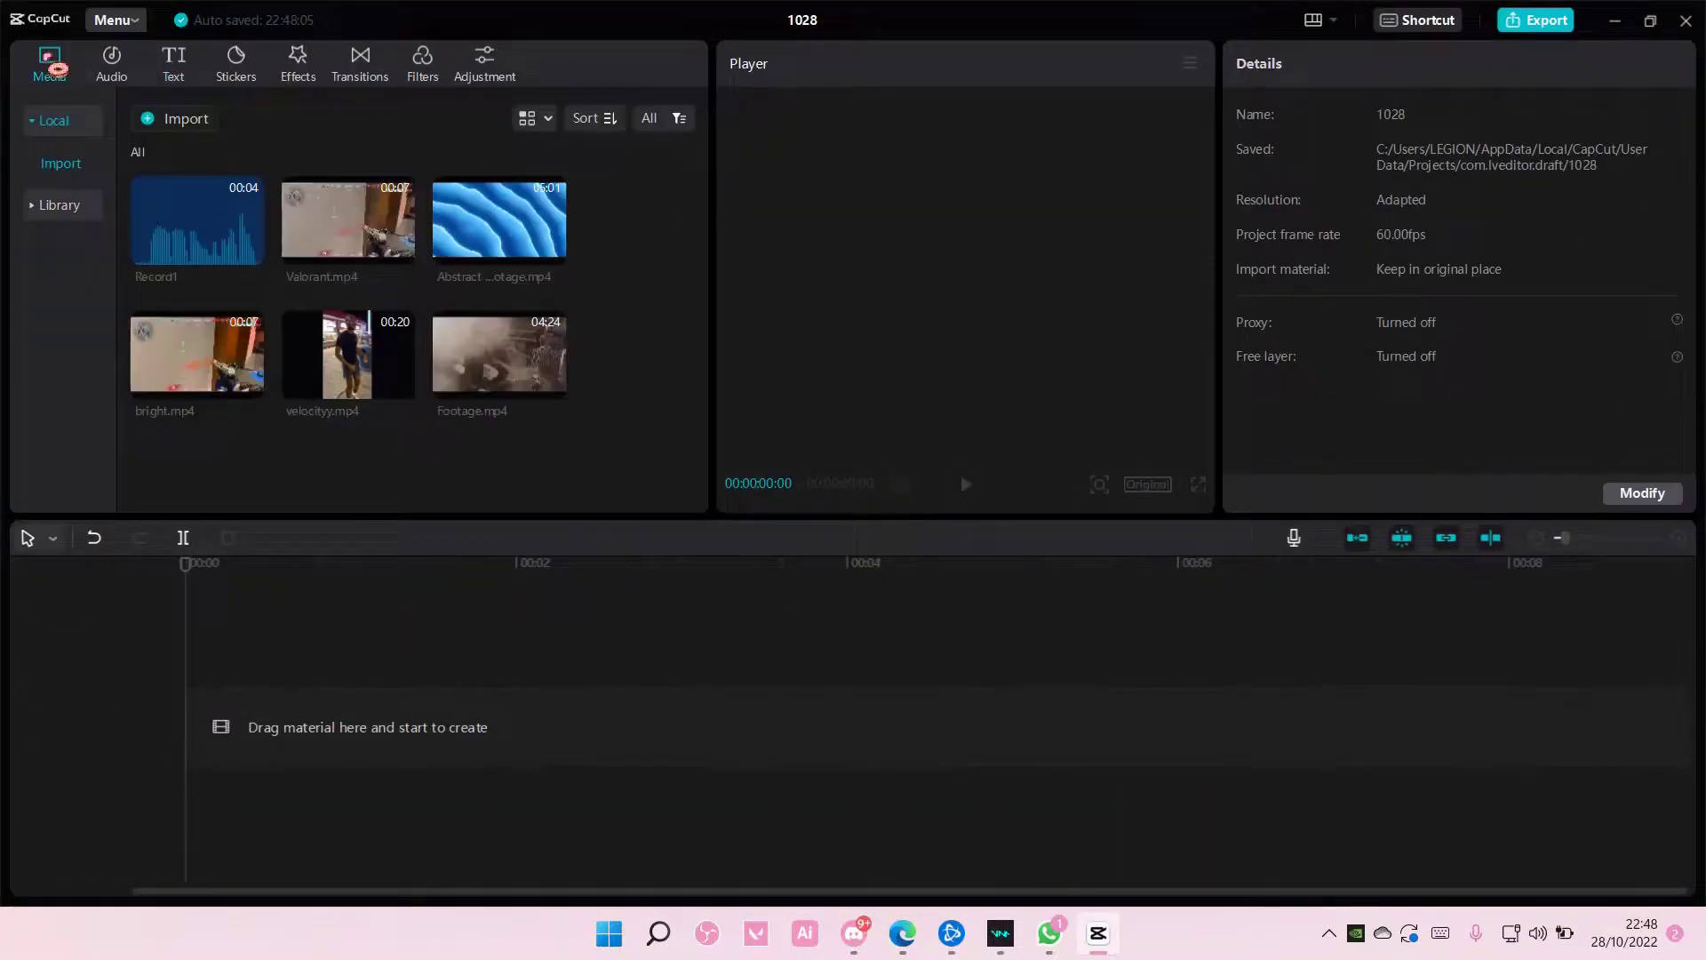
{"action": "left_click", "coordinate": [163, 127]}
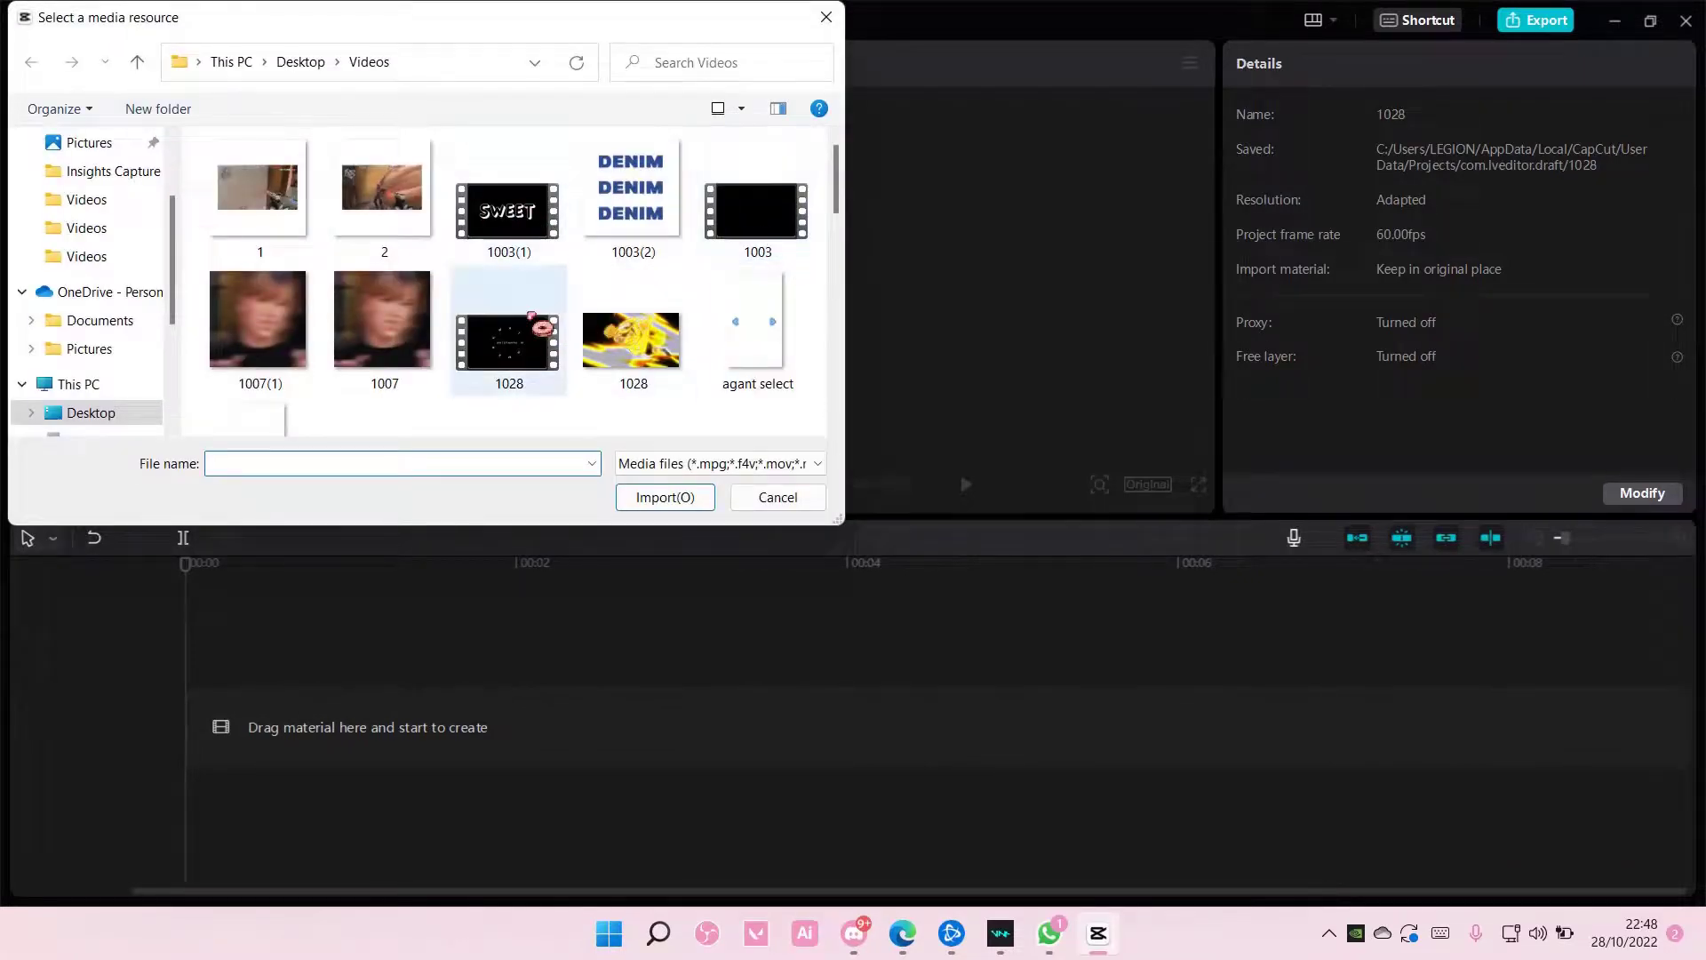
{"action": "double_click", "coordinate": [509, 341]}
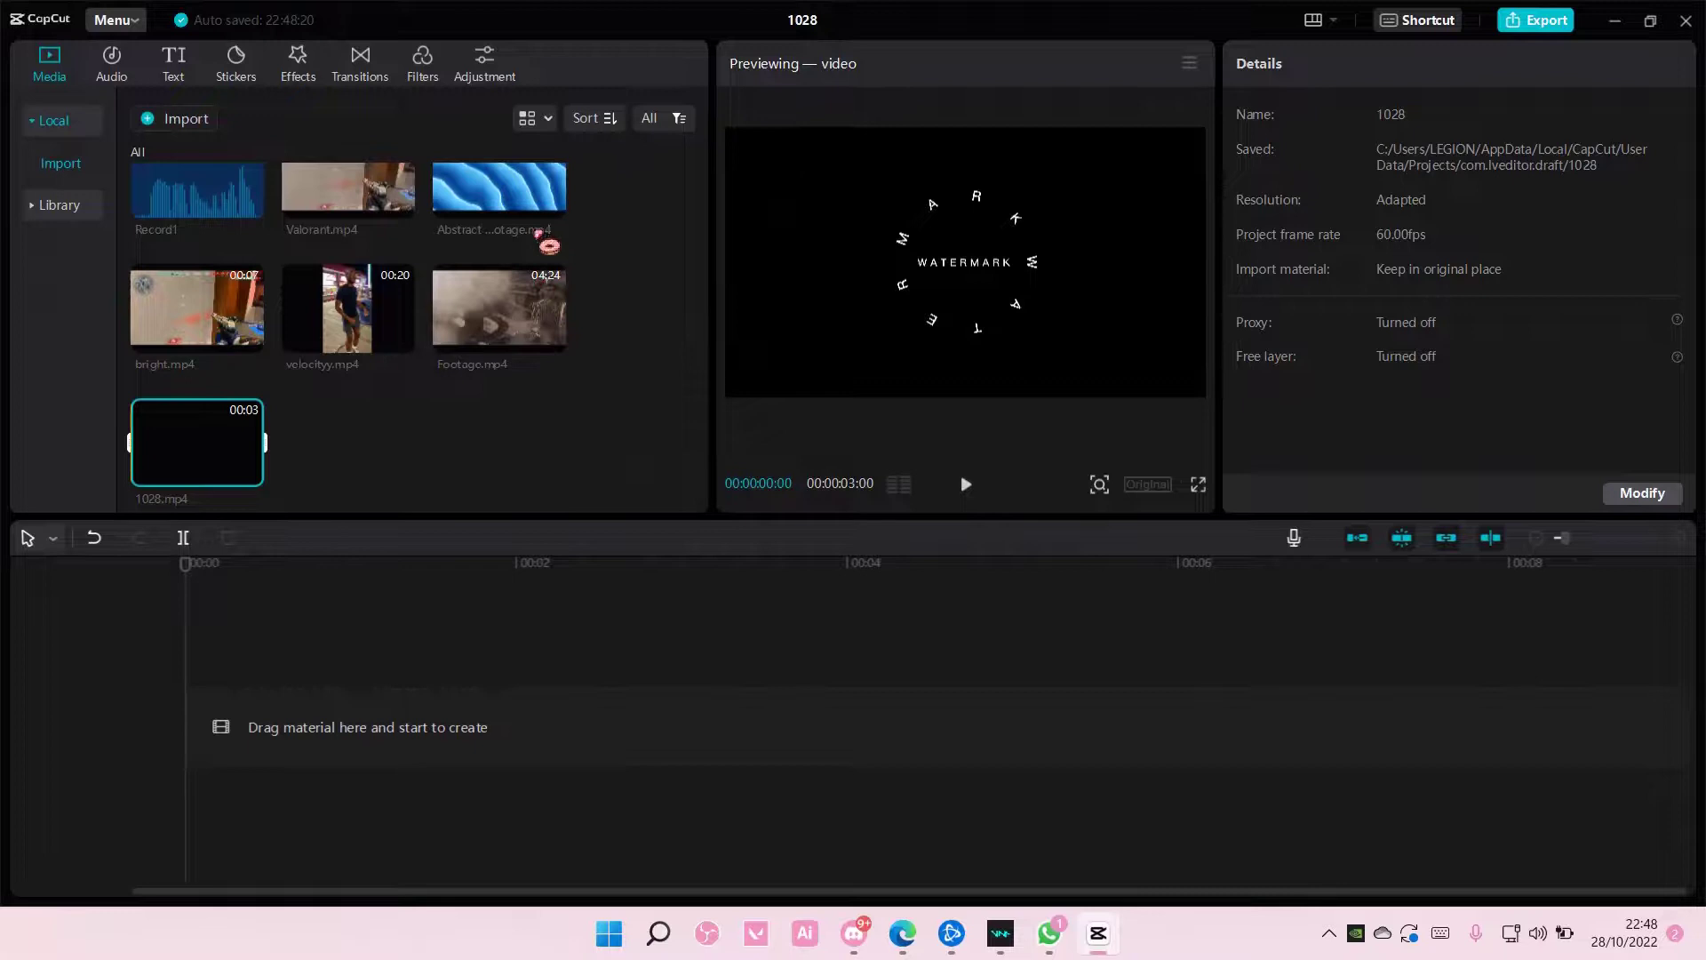
{"action": "mouse_move", "coordinate": [197, 309]}
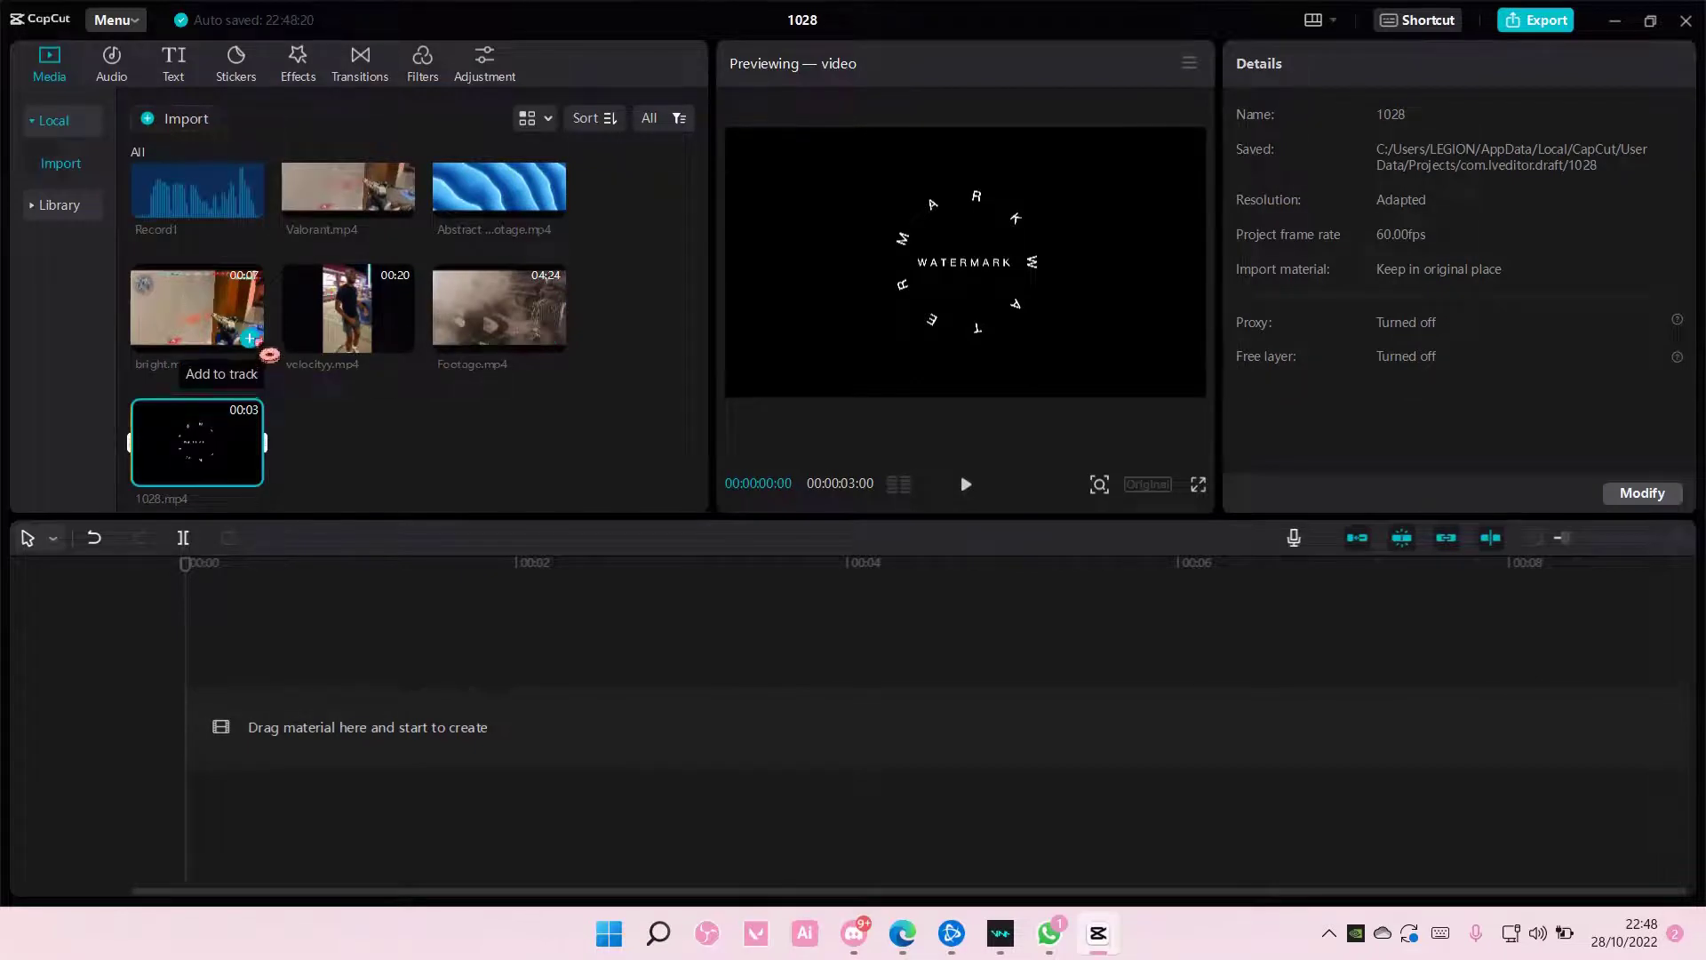
Step: Add Valorant.mp4 and 1028.mp4, placing the watermark on an overlay track at 00:00
{"action": "left_click", "coordinate": [400, 204]}
{"action": "left_click", "coordinate": [249, 472]}
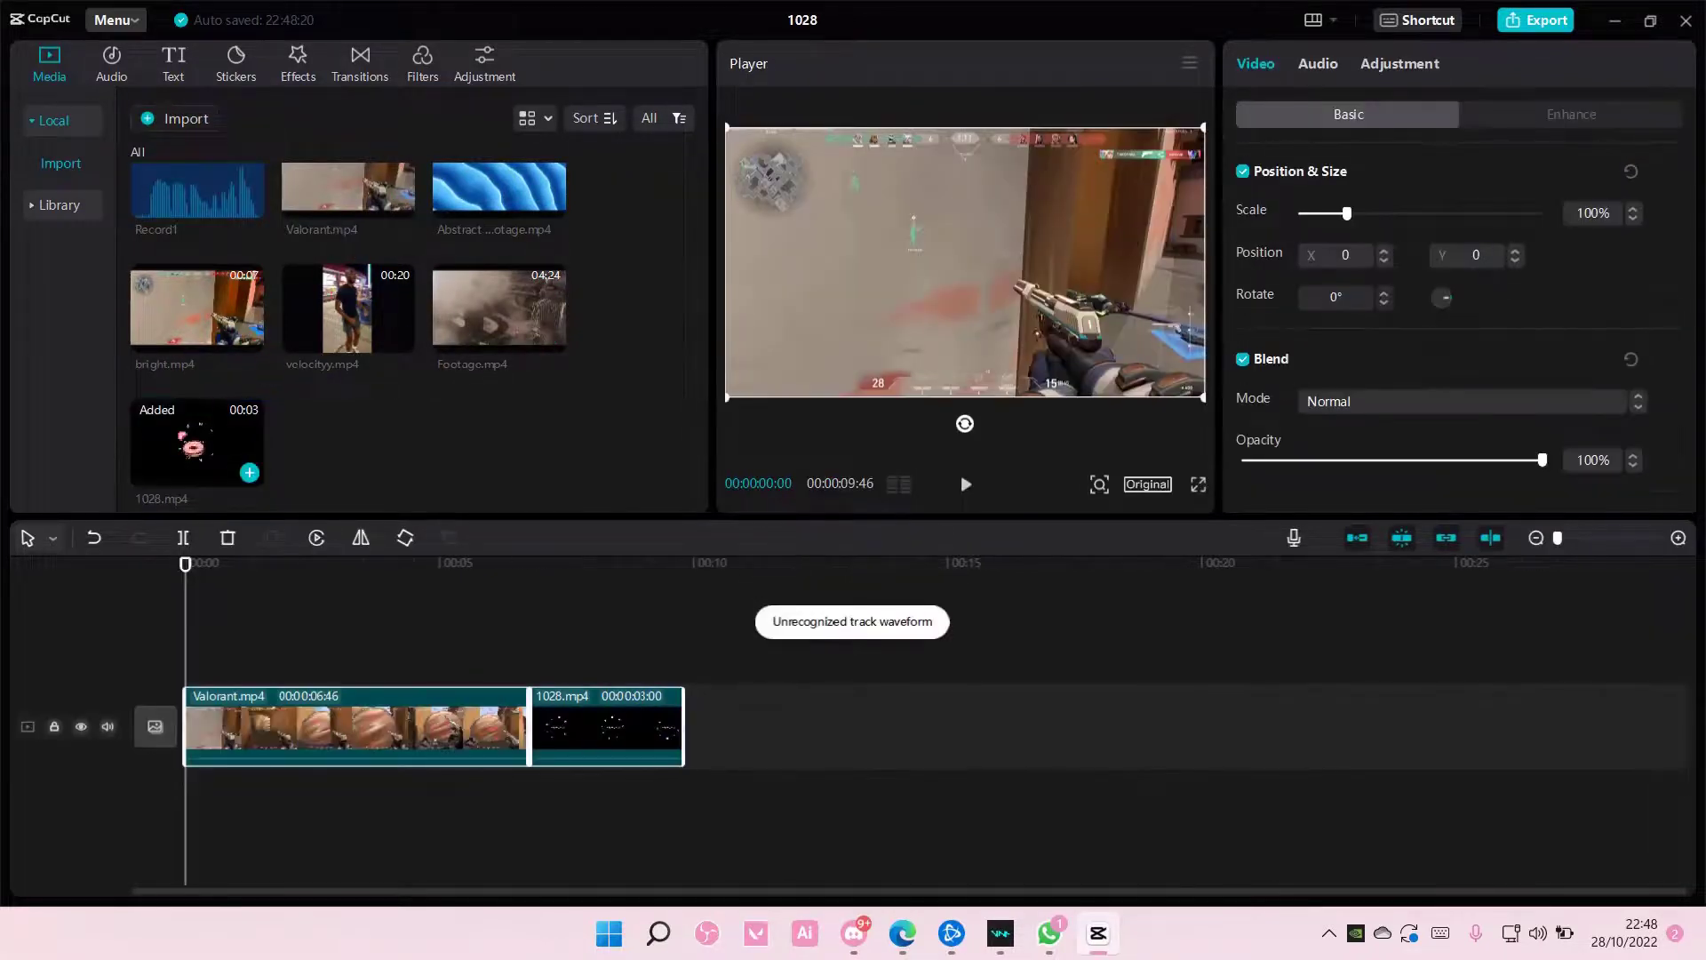
{"action": "left_click", "coordinate": [680, 730]}
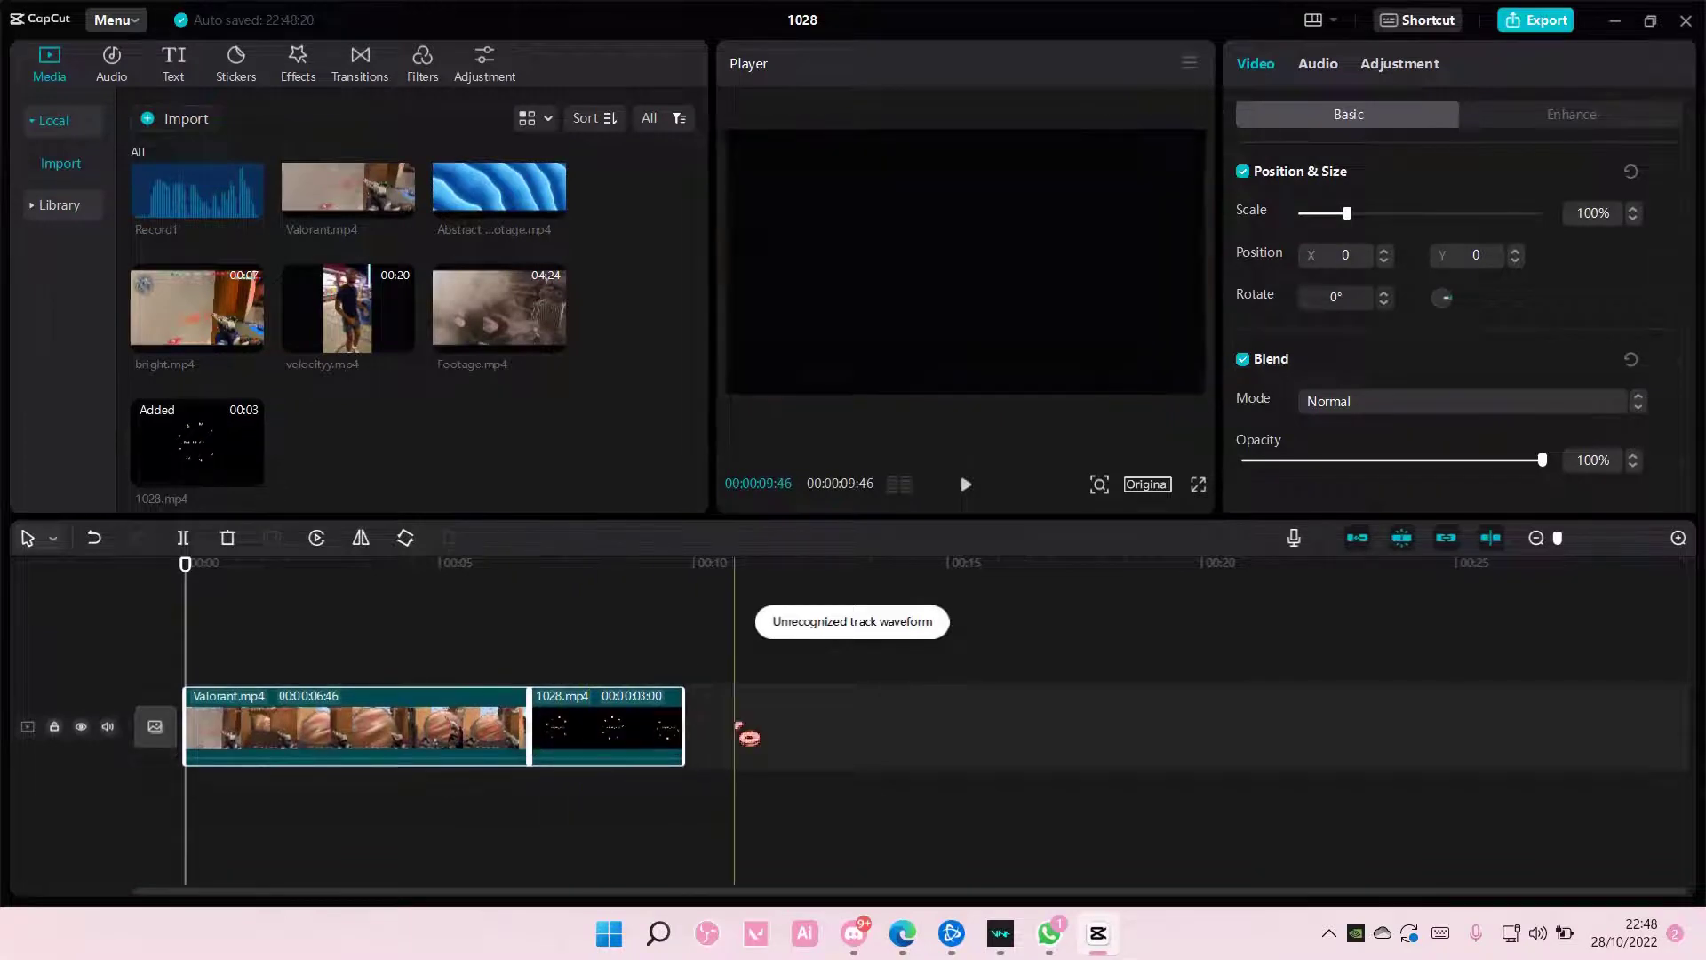
{"action": "left_click", "coordinate": [627, 725]}
{"action": "left_click_drag", "start_coordinate": [626, 727], "coordinate": [280, 653]}
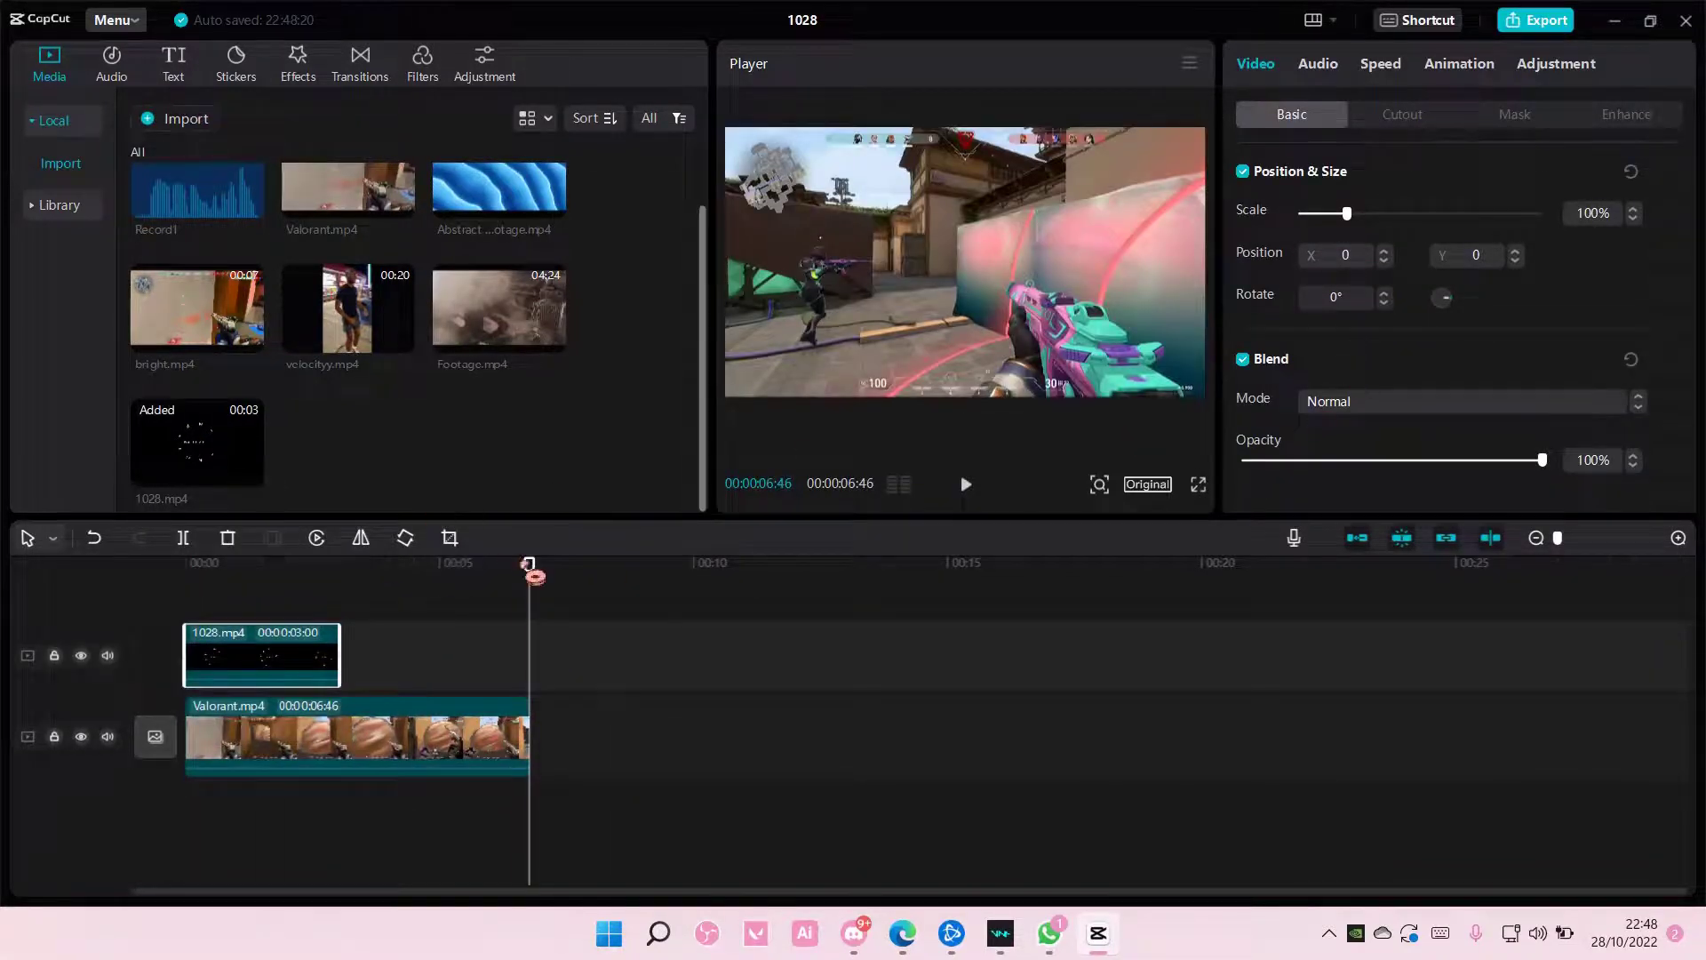
{"action": "left_click_drag", "start_coordinate": [533, 568], "coordinate": [185, 565]}
Step: Give the watermark Screen blend, 37% scale and a lower position, then preview fullscreen
{"action": "left_click", "coordinate": [1349, 402]}
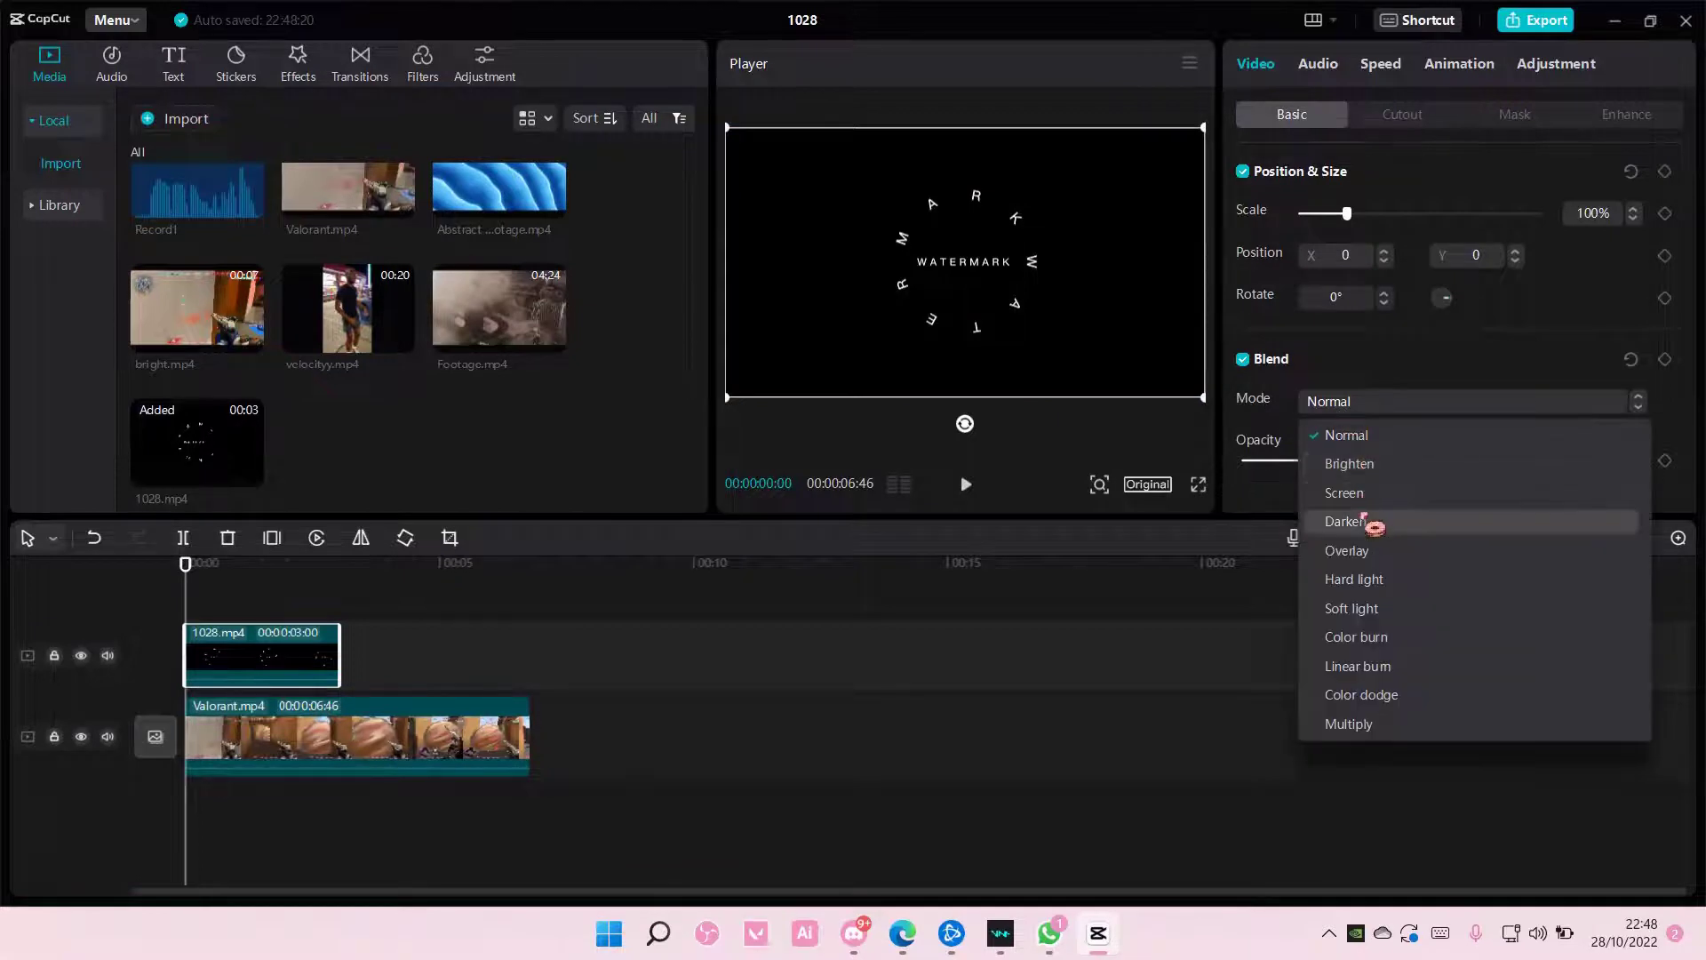
{"action": "left_click", "coordinate": [1365, 502]}
{"action": "left_click_drag", "start_coordinate": [1347, 213], "coordinate": [1316, 213]}
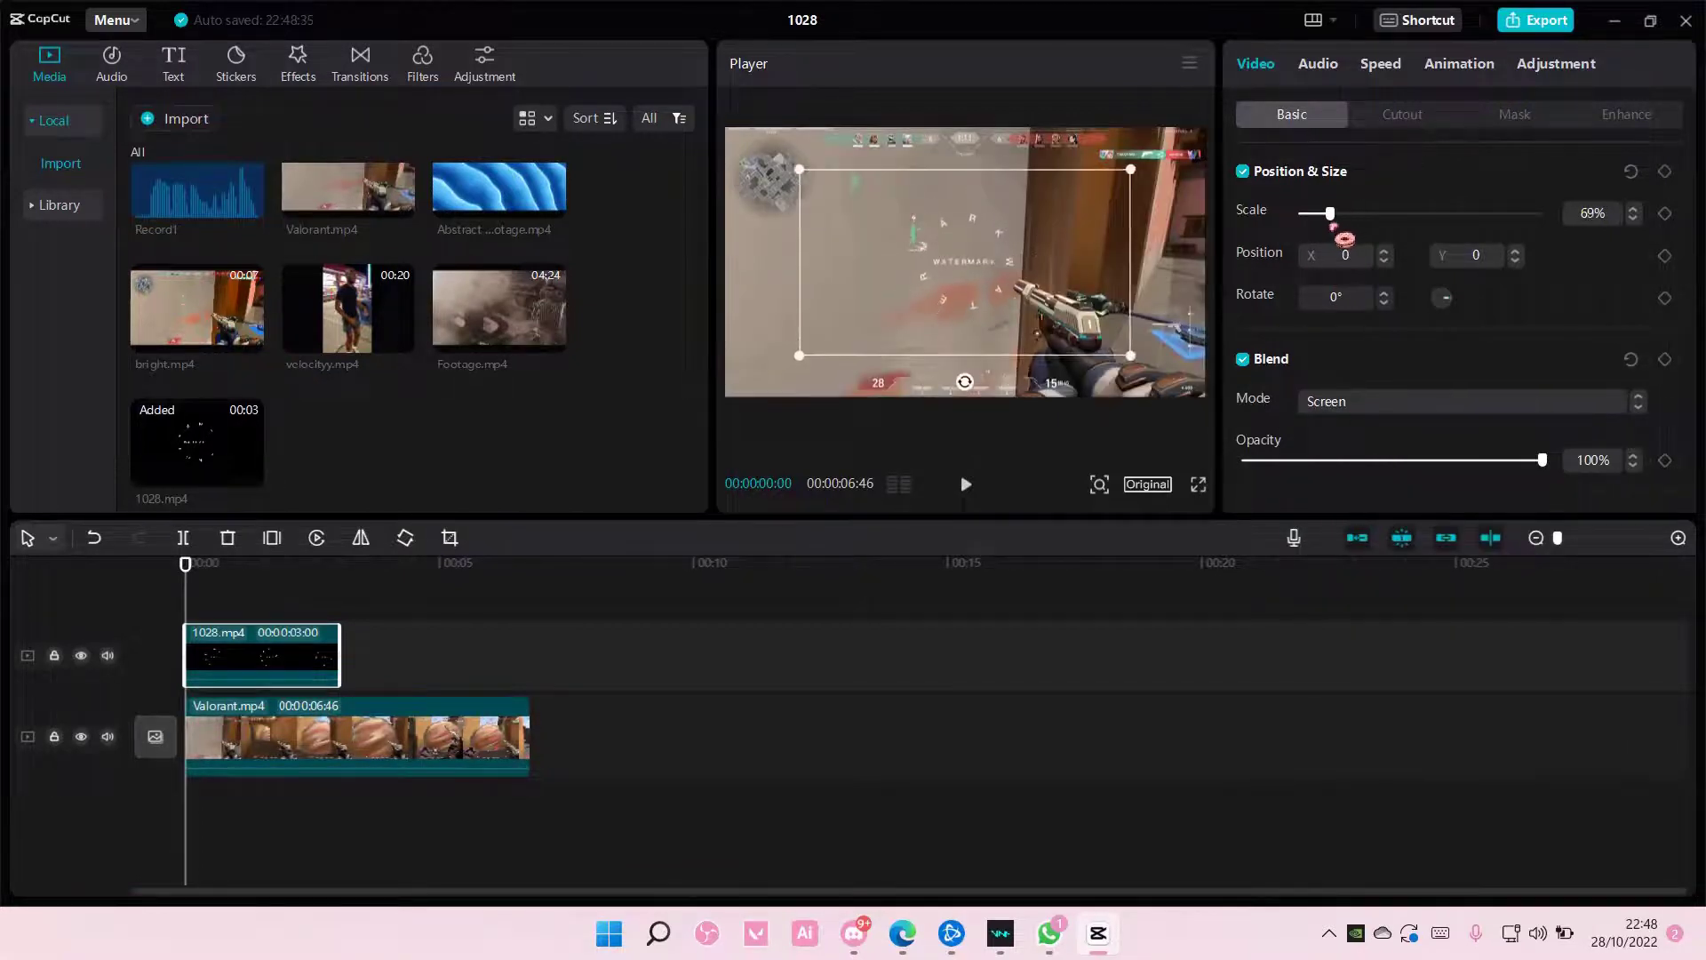
{"action": "mouse_move", "coordinate": [987, 273]}
{"action": "left_mouse_down"}
{"action": "mouse_move", "coordinate": [1086, 341]}
{"action": "mouse_move", "coordinate": [986, 348]}
{"action": "left_mouse_up"}
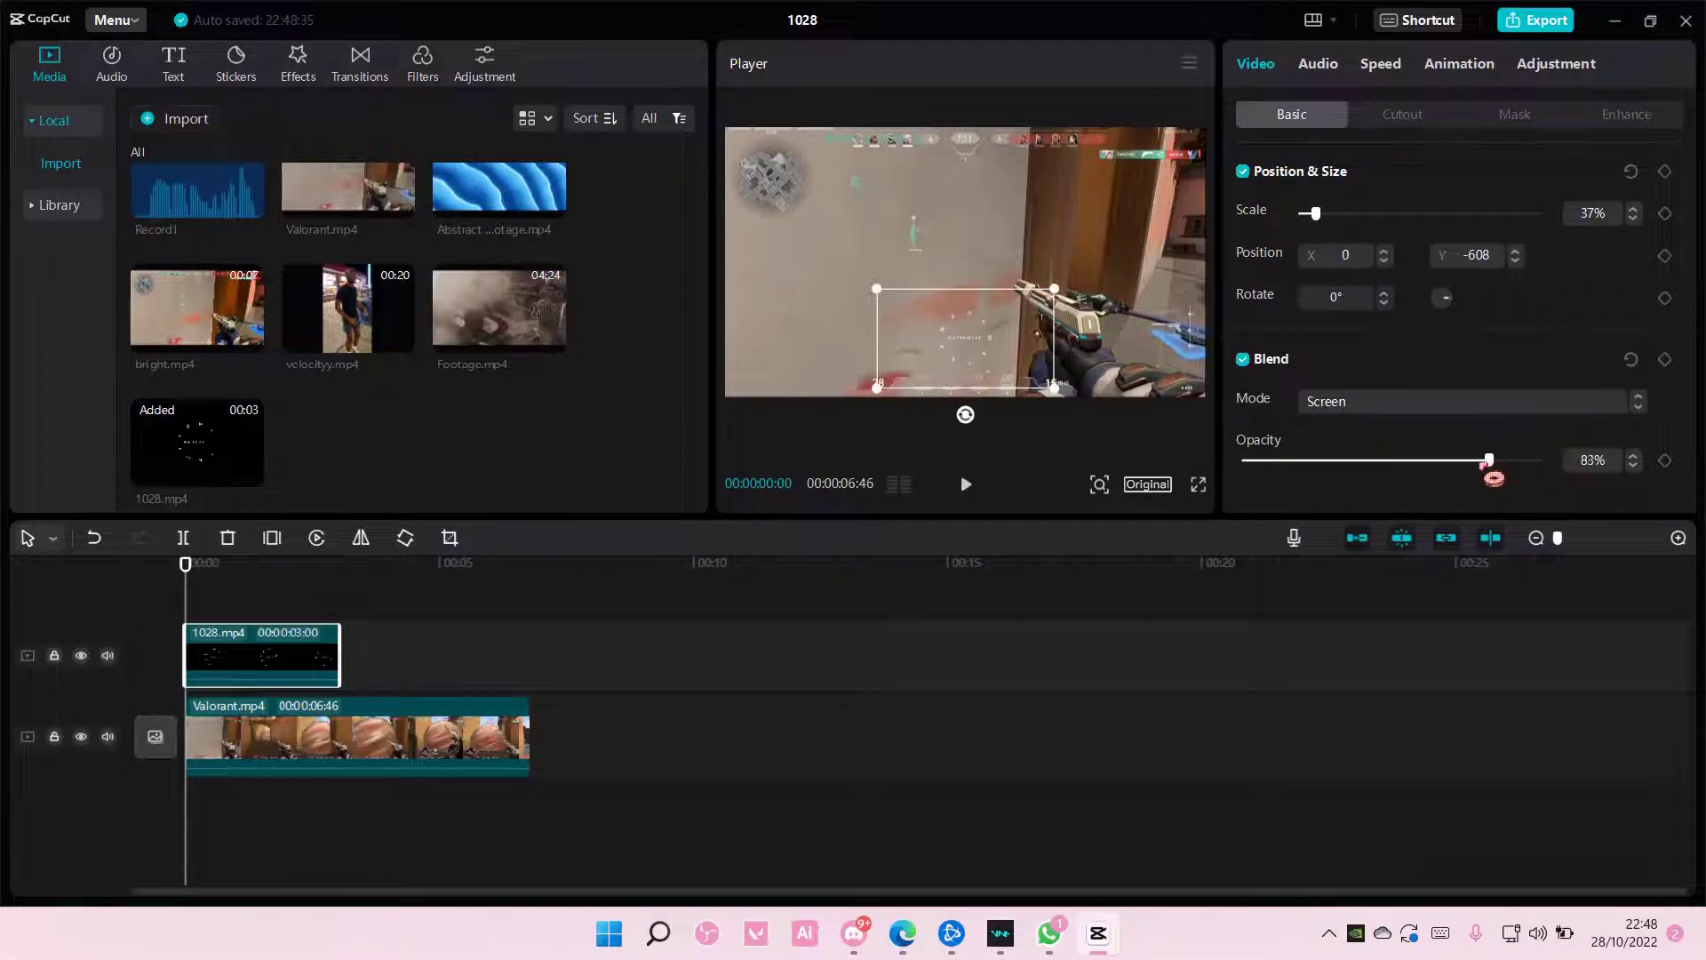
{"action": "left_click", "coordinate": [1199, 485]}
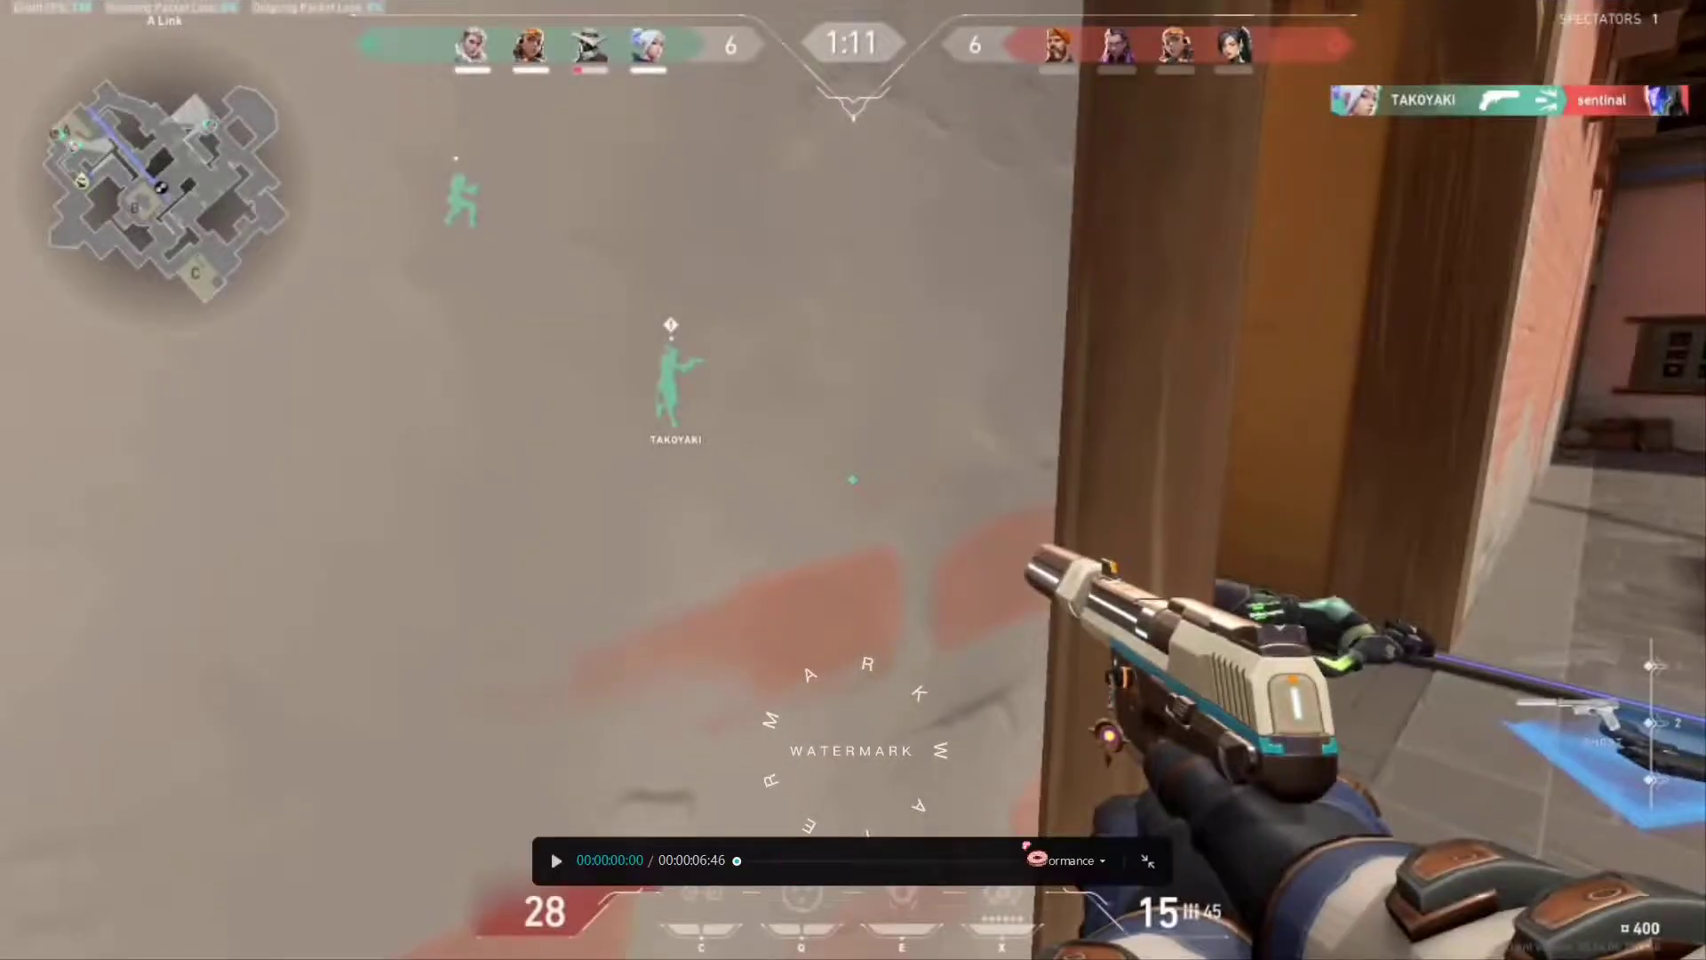
Step: Mute the Valorant gameplay audio and play the edit in fullscreen preview
{"action": "left_click", "coordinate": [1150, 862]}
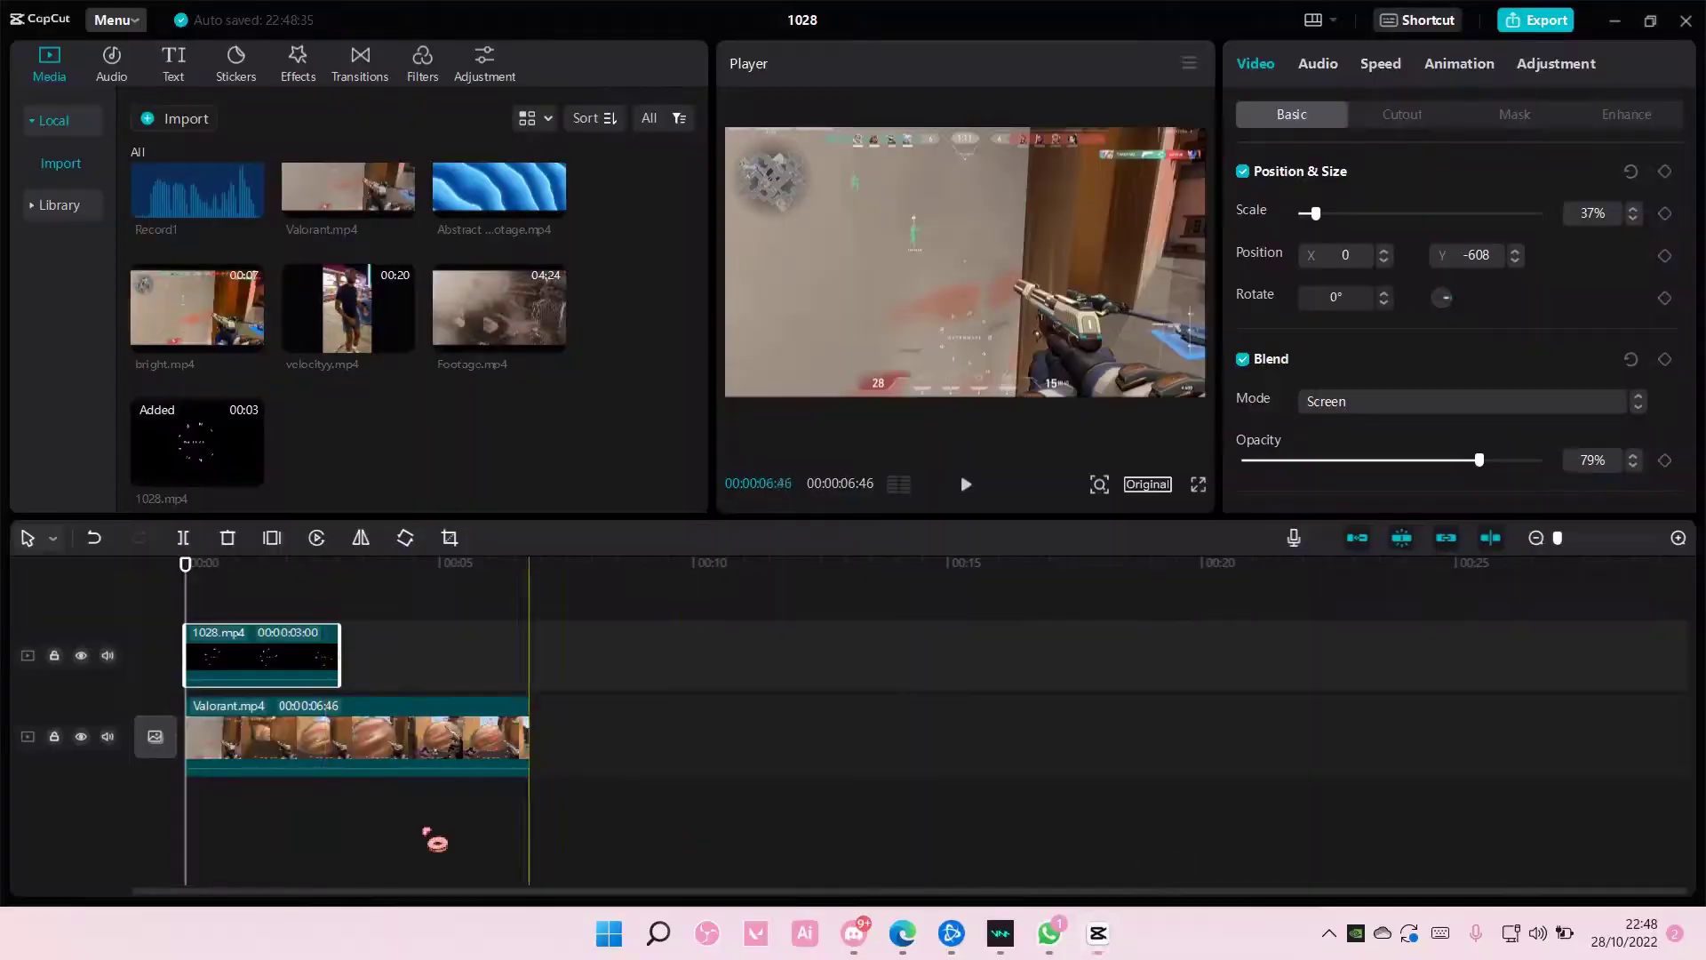
{"action": "left_click", "coordinate": [108, 736]}
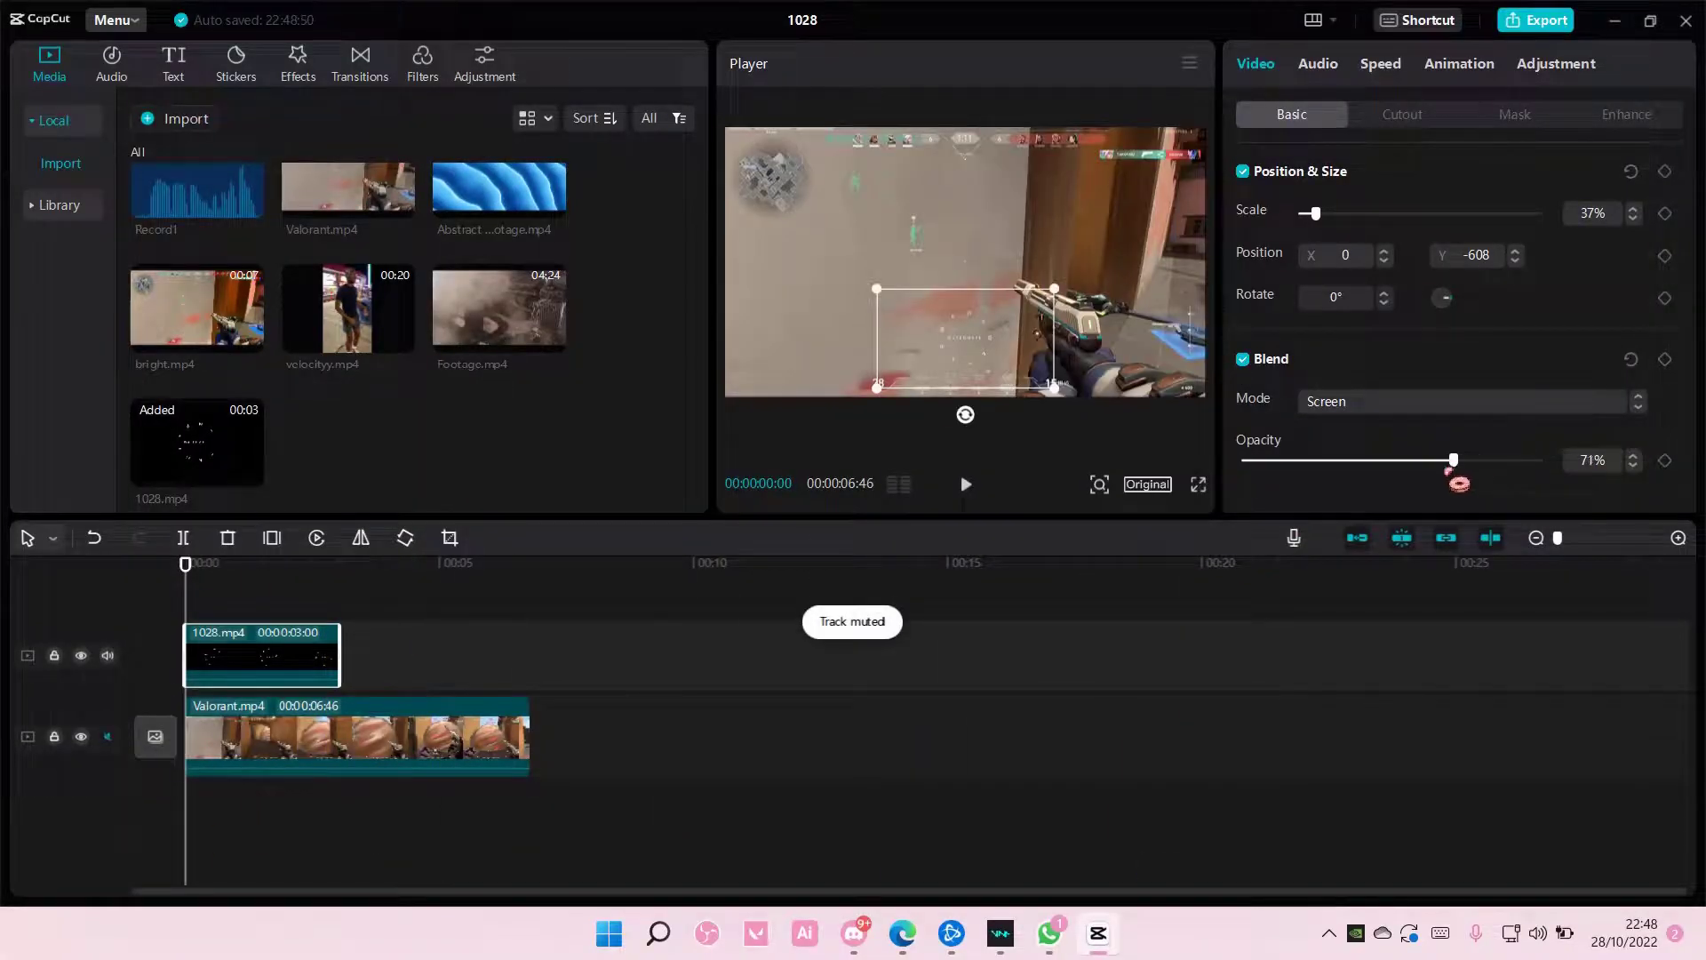
{"action": "left_click", "coordinate": [1201, 488]}
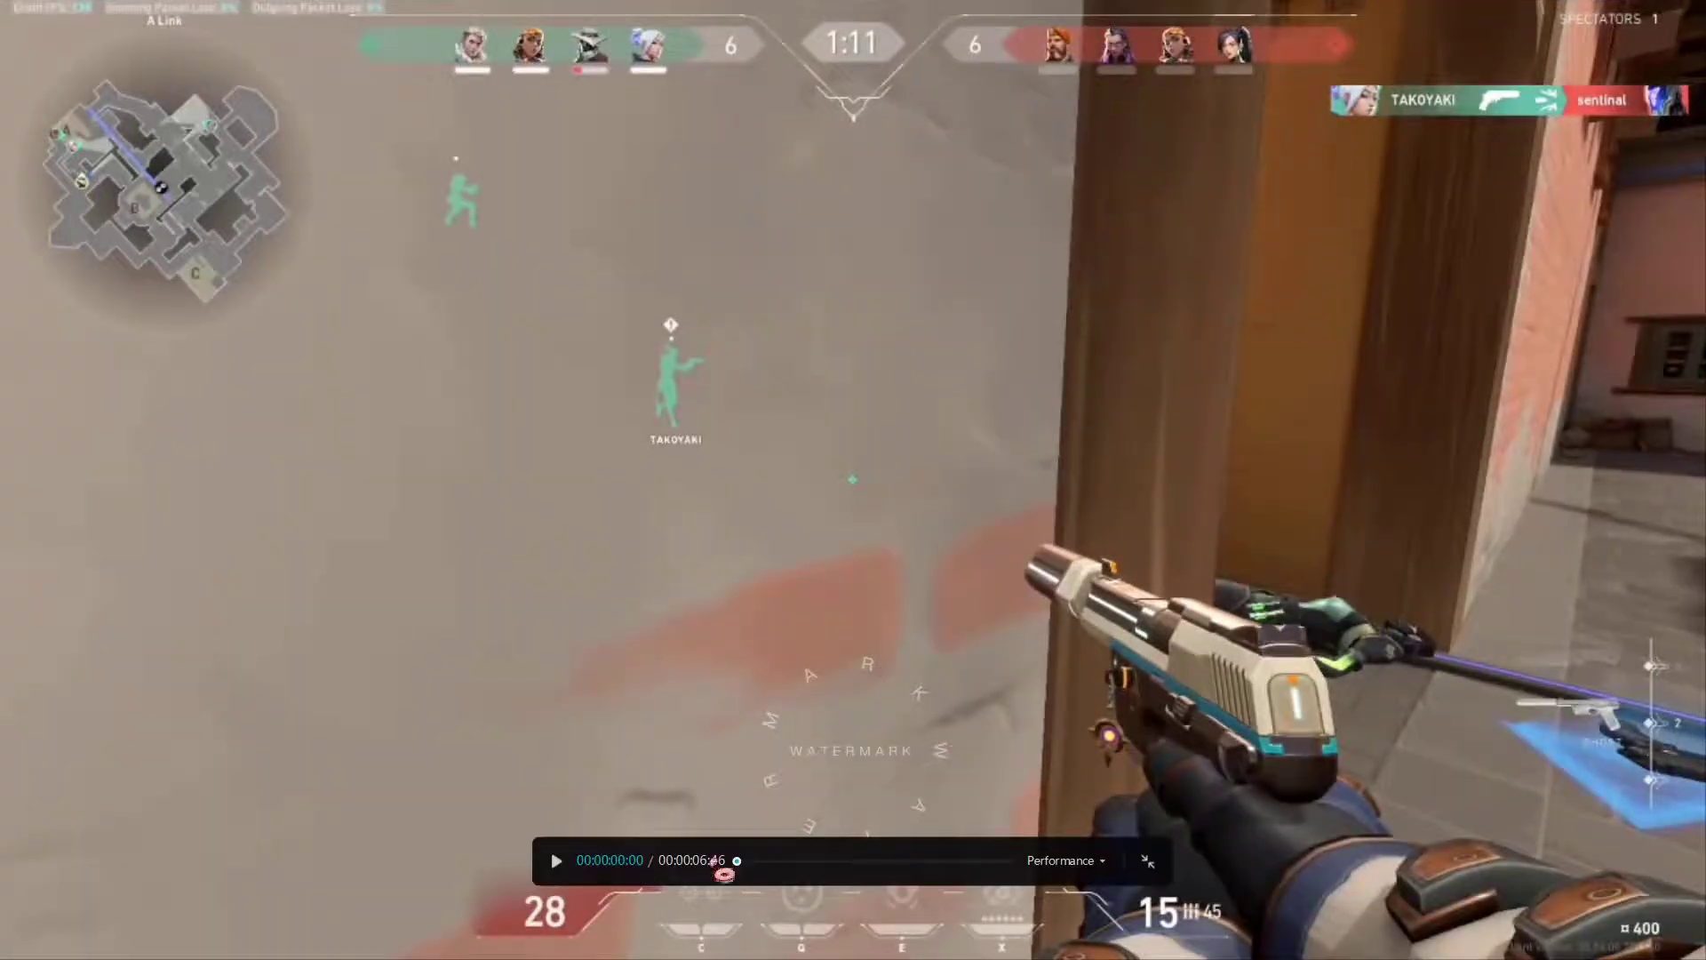
{"action": "left_click", "coordinate": [558, 863]}
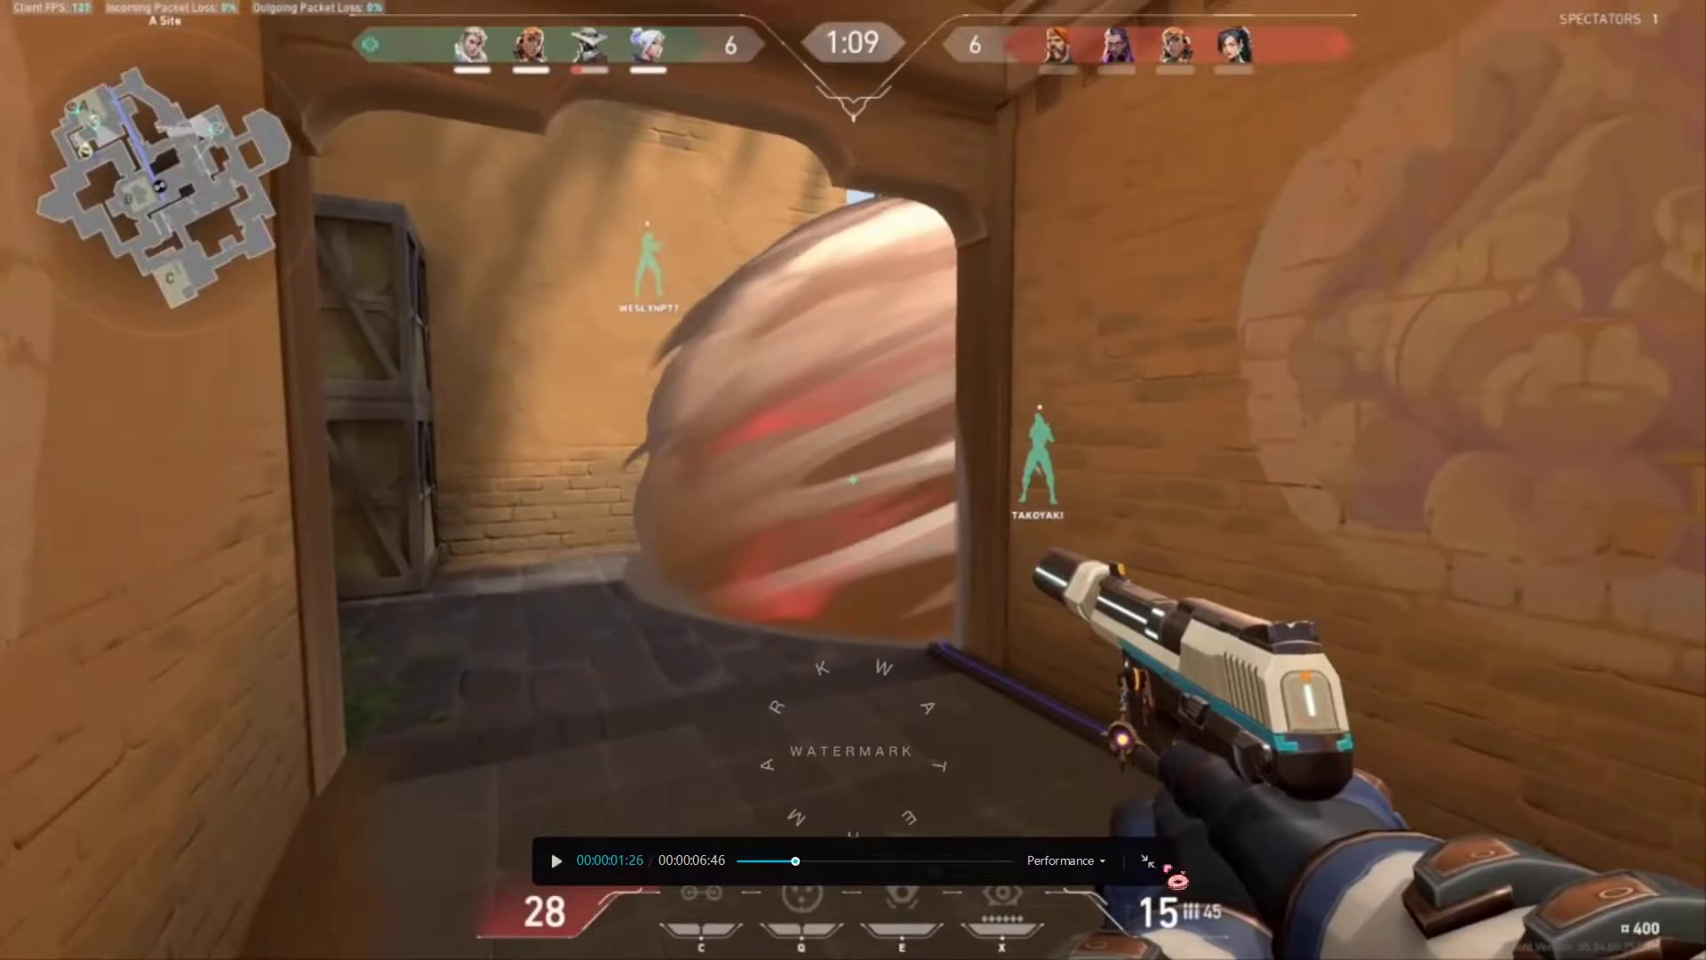
Step: Scale the watermark to 22% and move it to the bottom-left corner
{"action": "left_click", "coordinate": [1149, 863]}
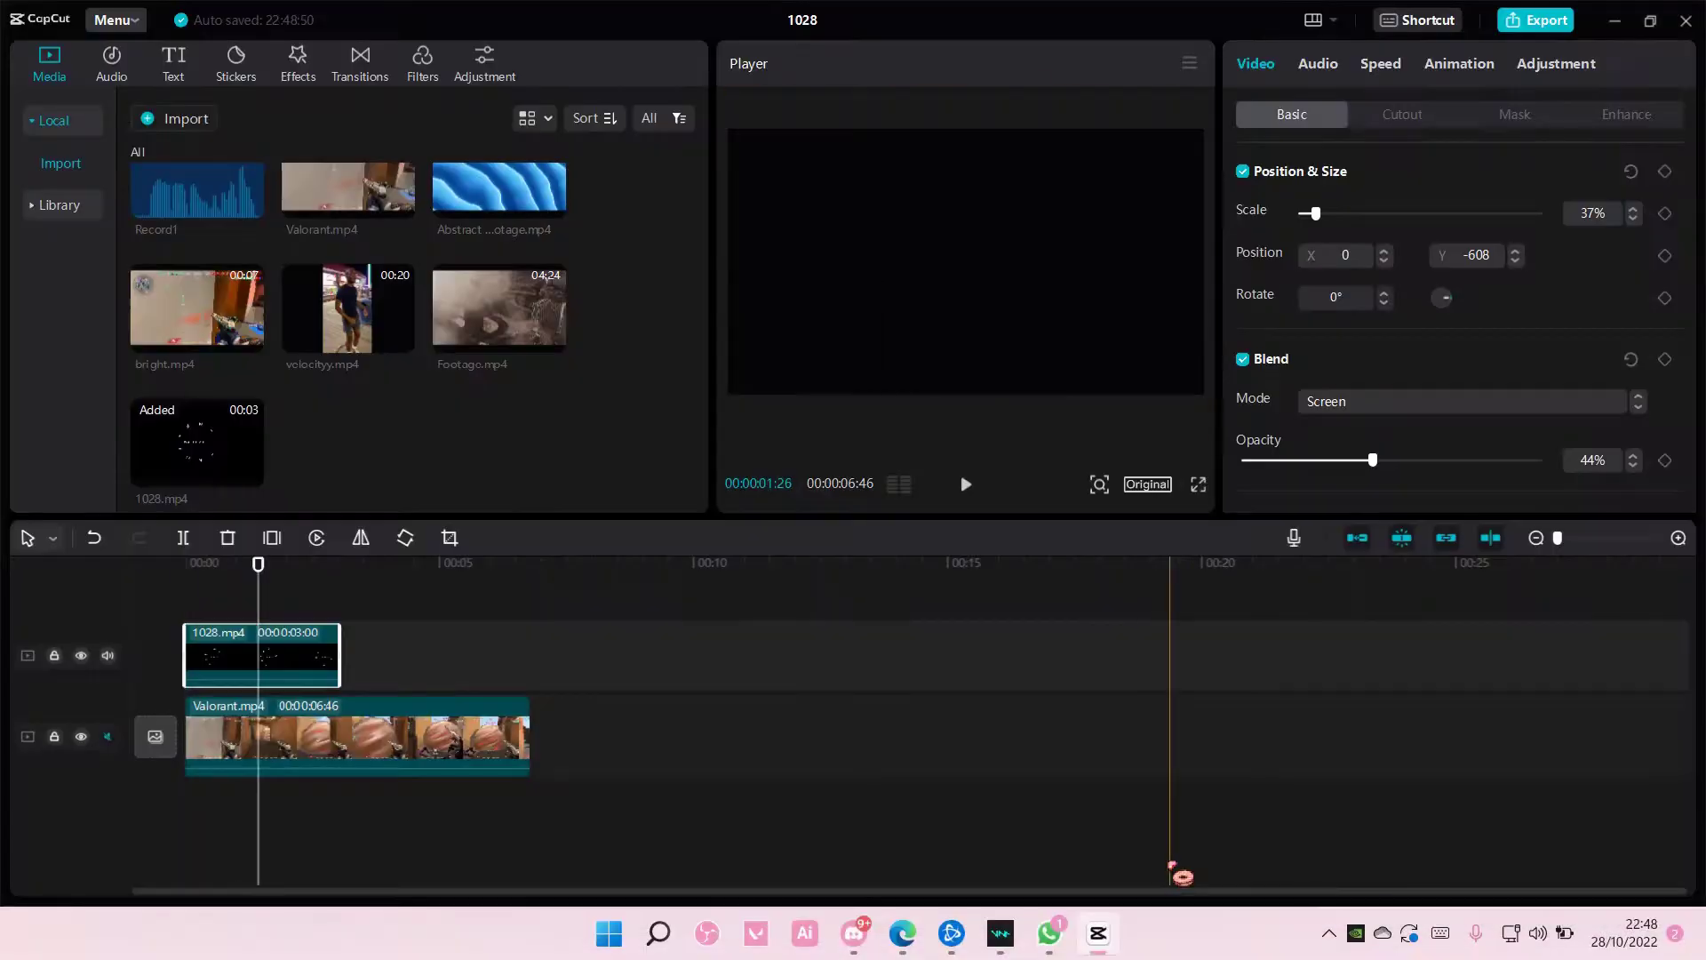
{"action": "left_click_drag", "start_coordinate": [1330, 235], "coordinate": [1314, 228]}
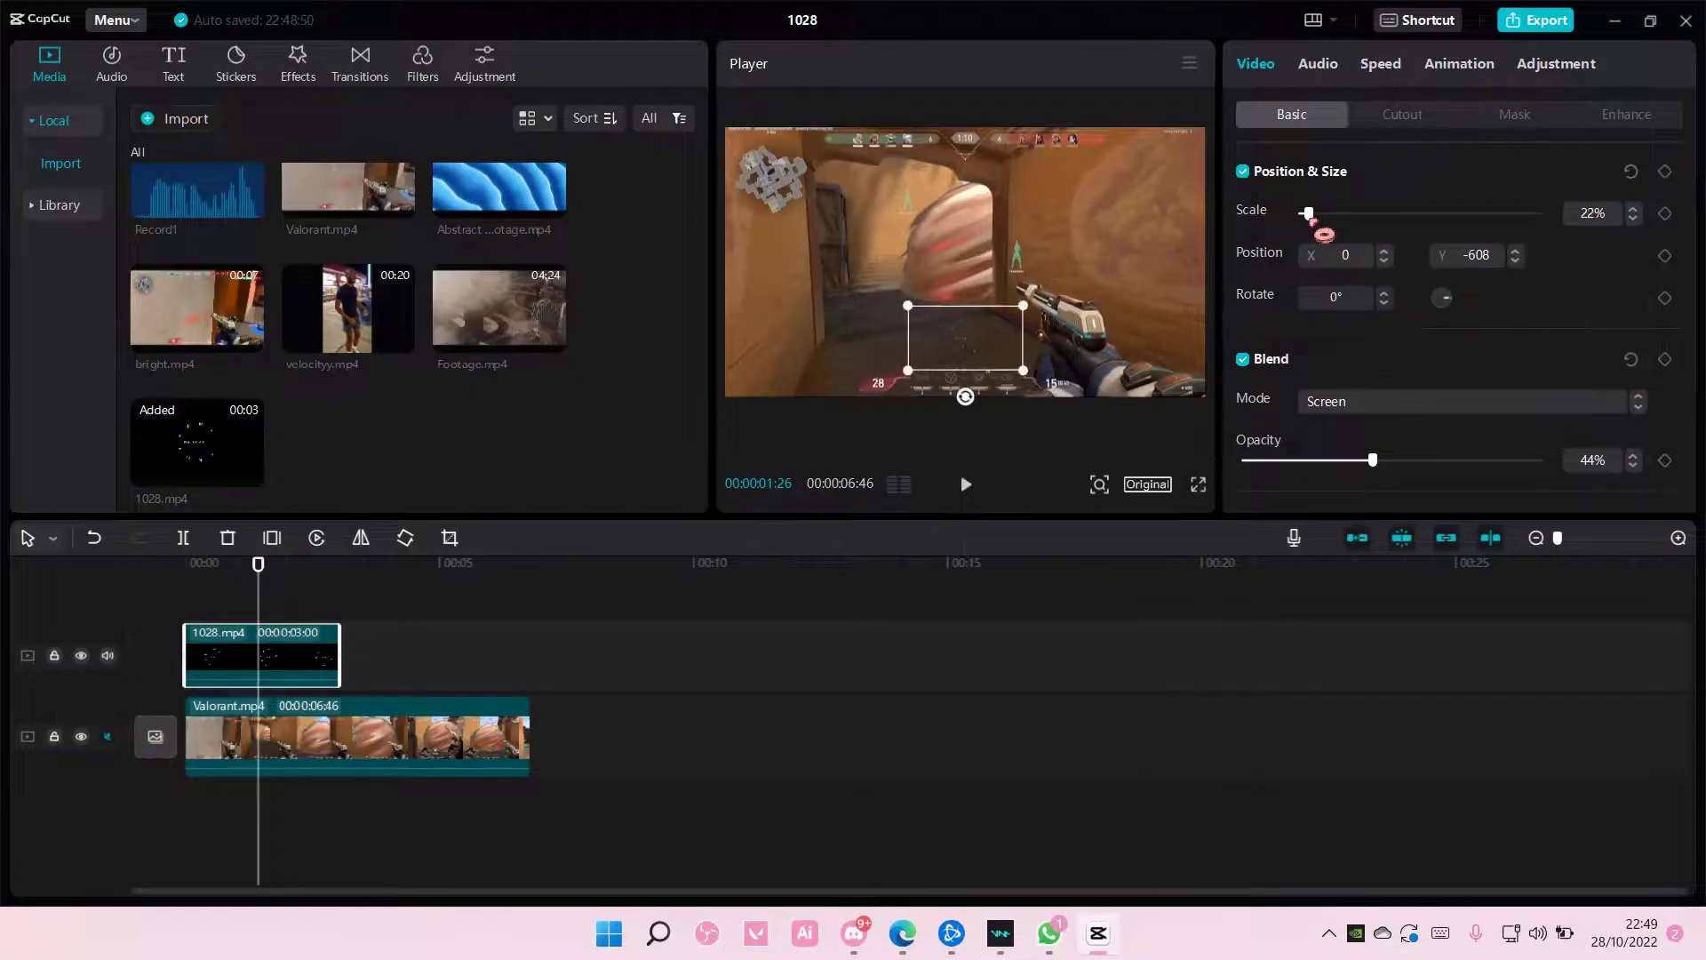
{"action": "left_click_drag", "start_coordinate": [962, 357], "coordinate": [770, 380]}
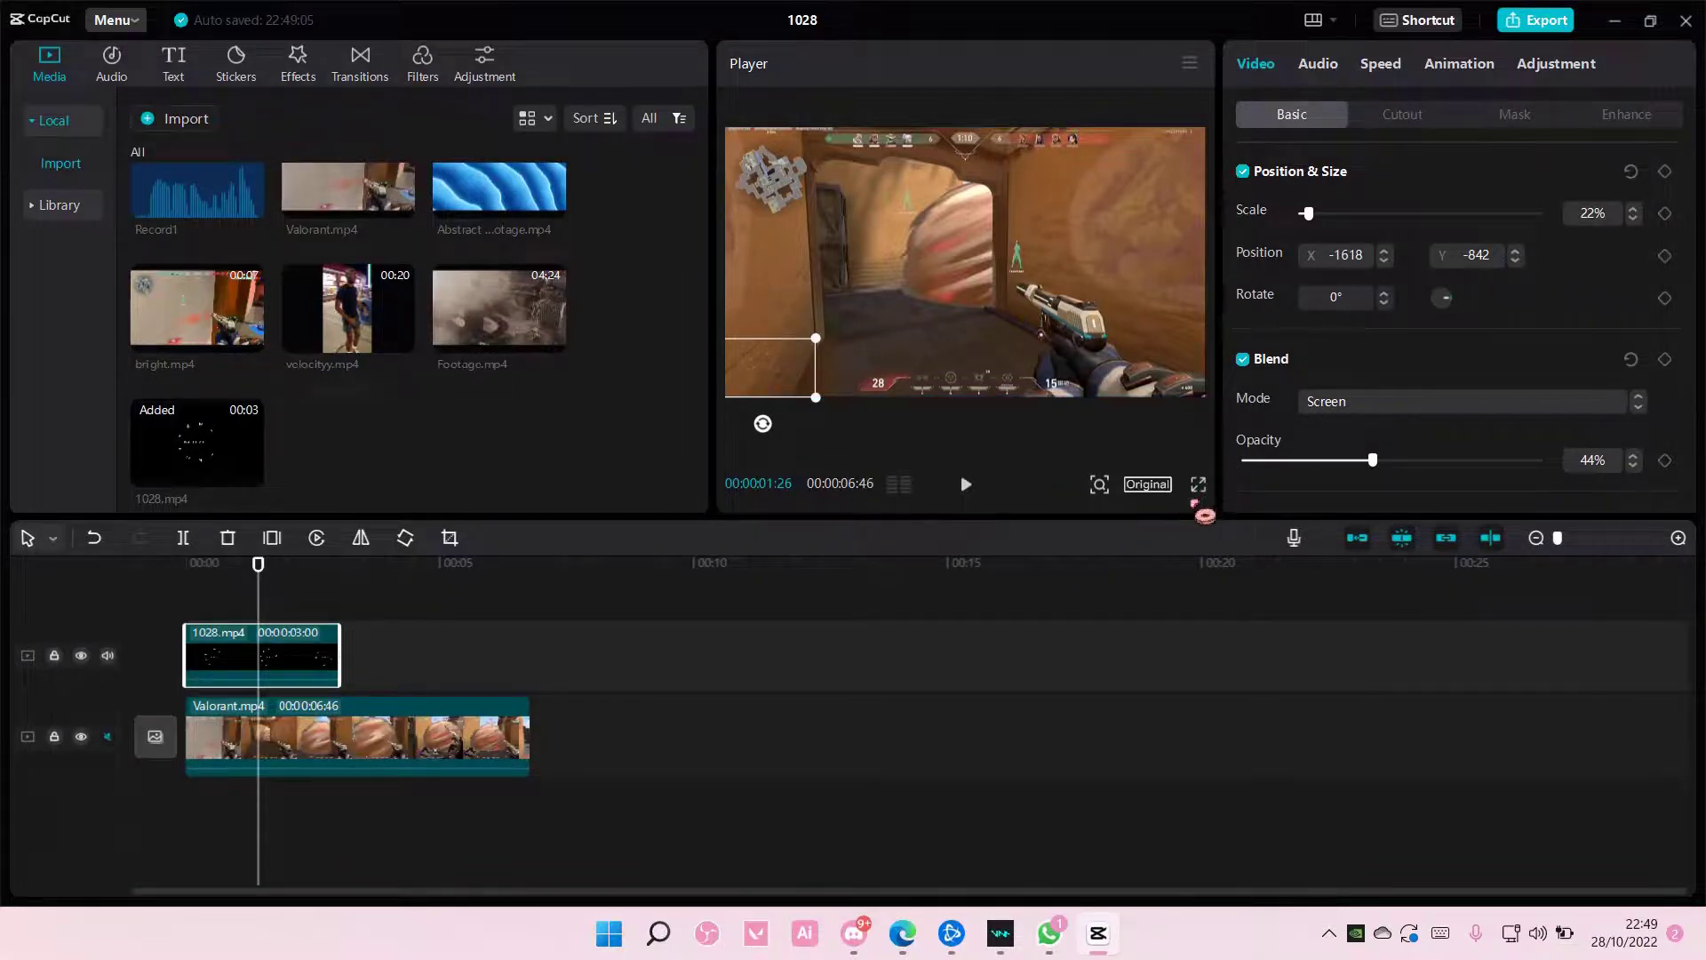
Step: Play the video from the start in fullscreen, then return to the editor
{"action": "left_click", "coordinate": [187, 562]}
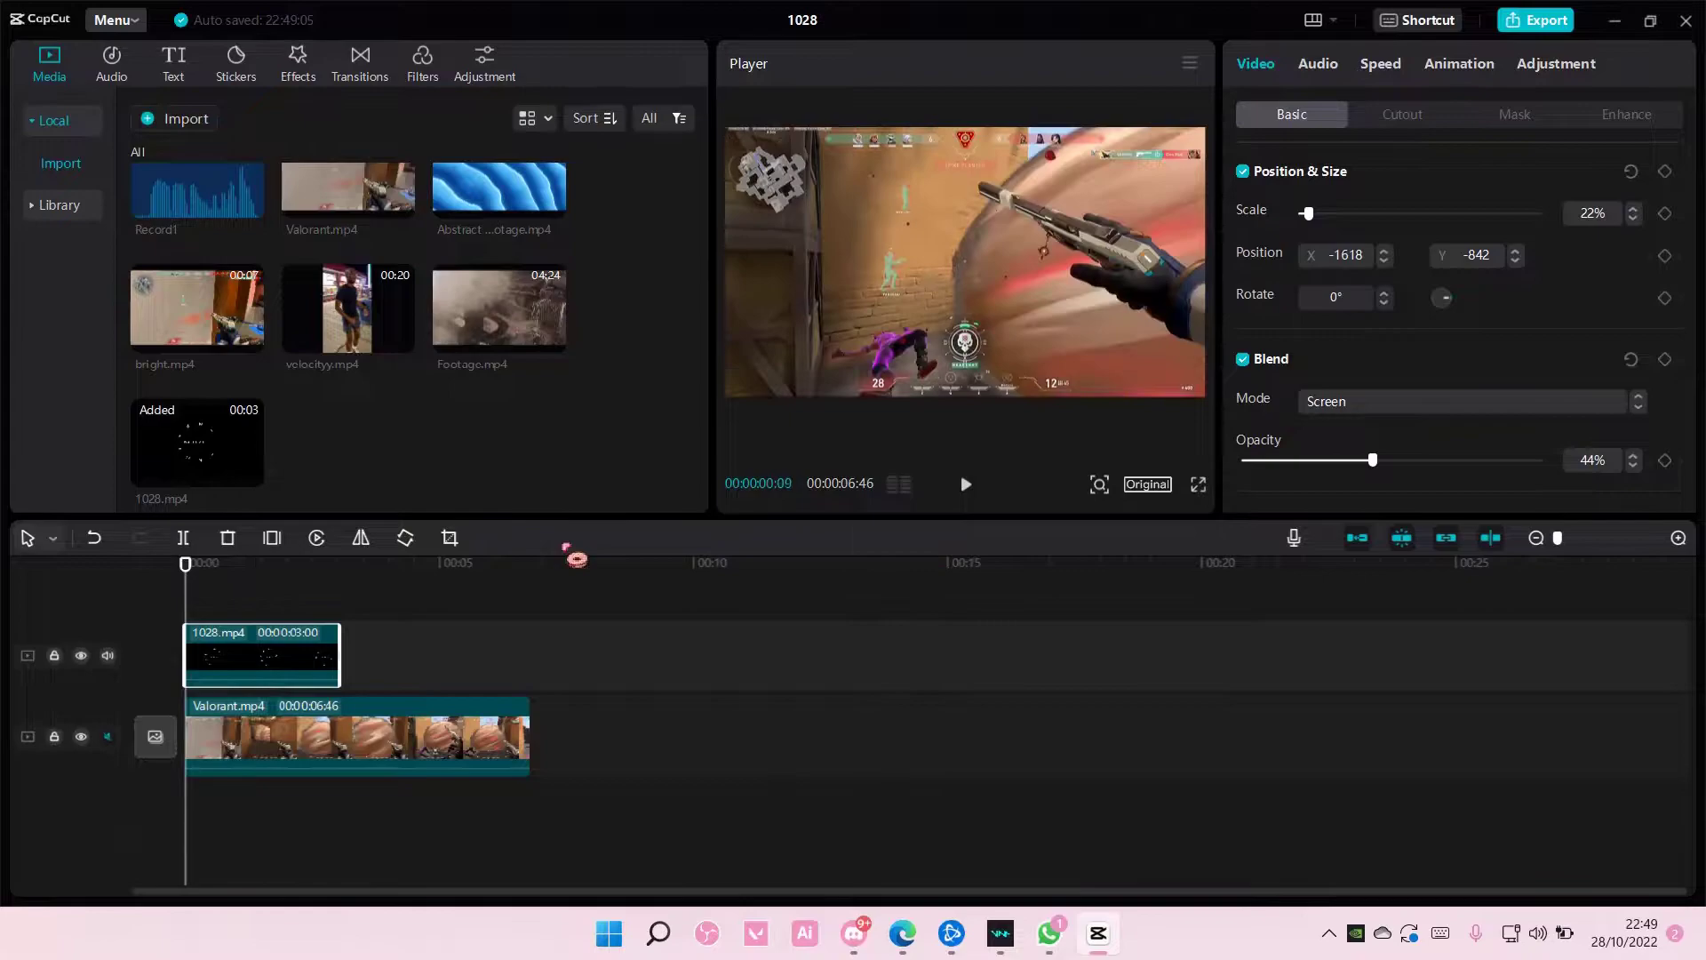
{"action": "left_click", "coordinate": [1201, 489]}
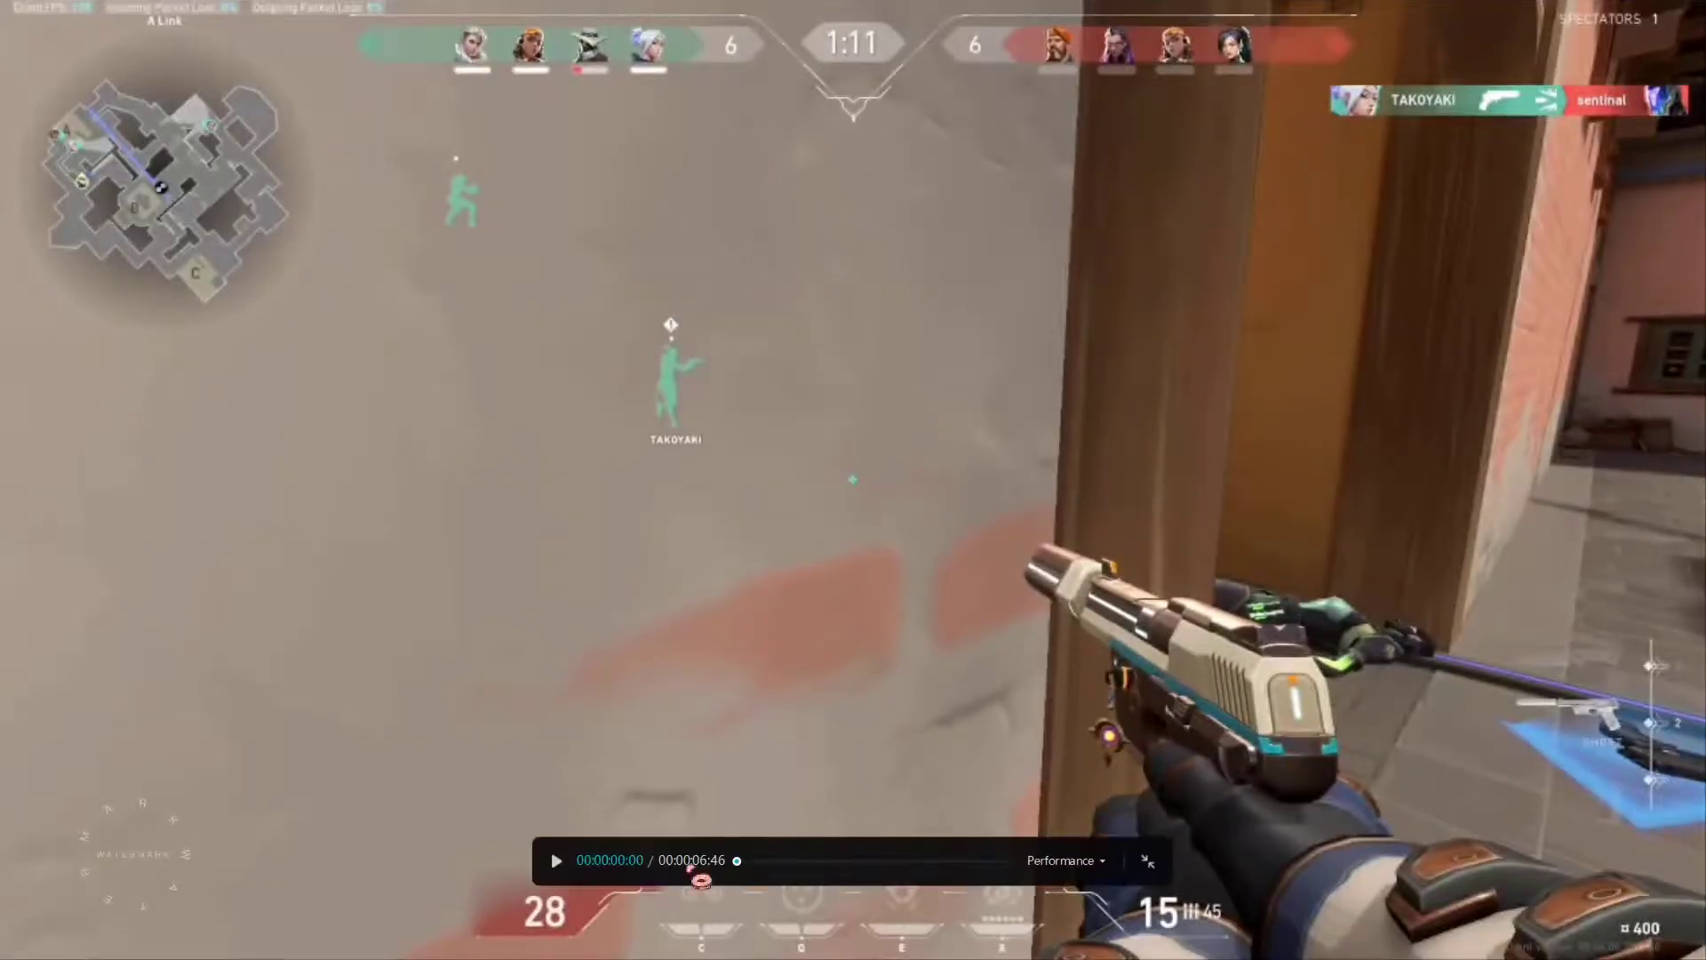
{"action": "key", "text": "space"}
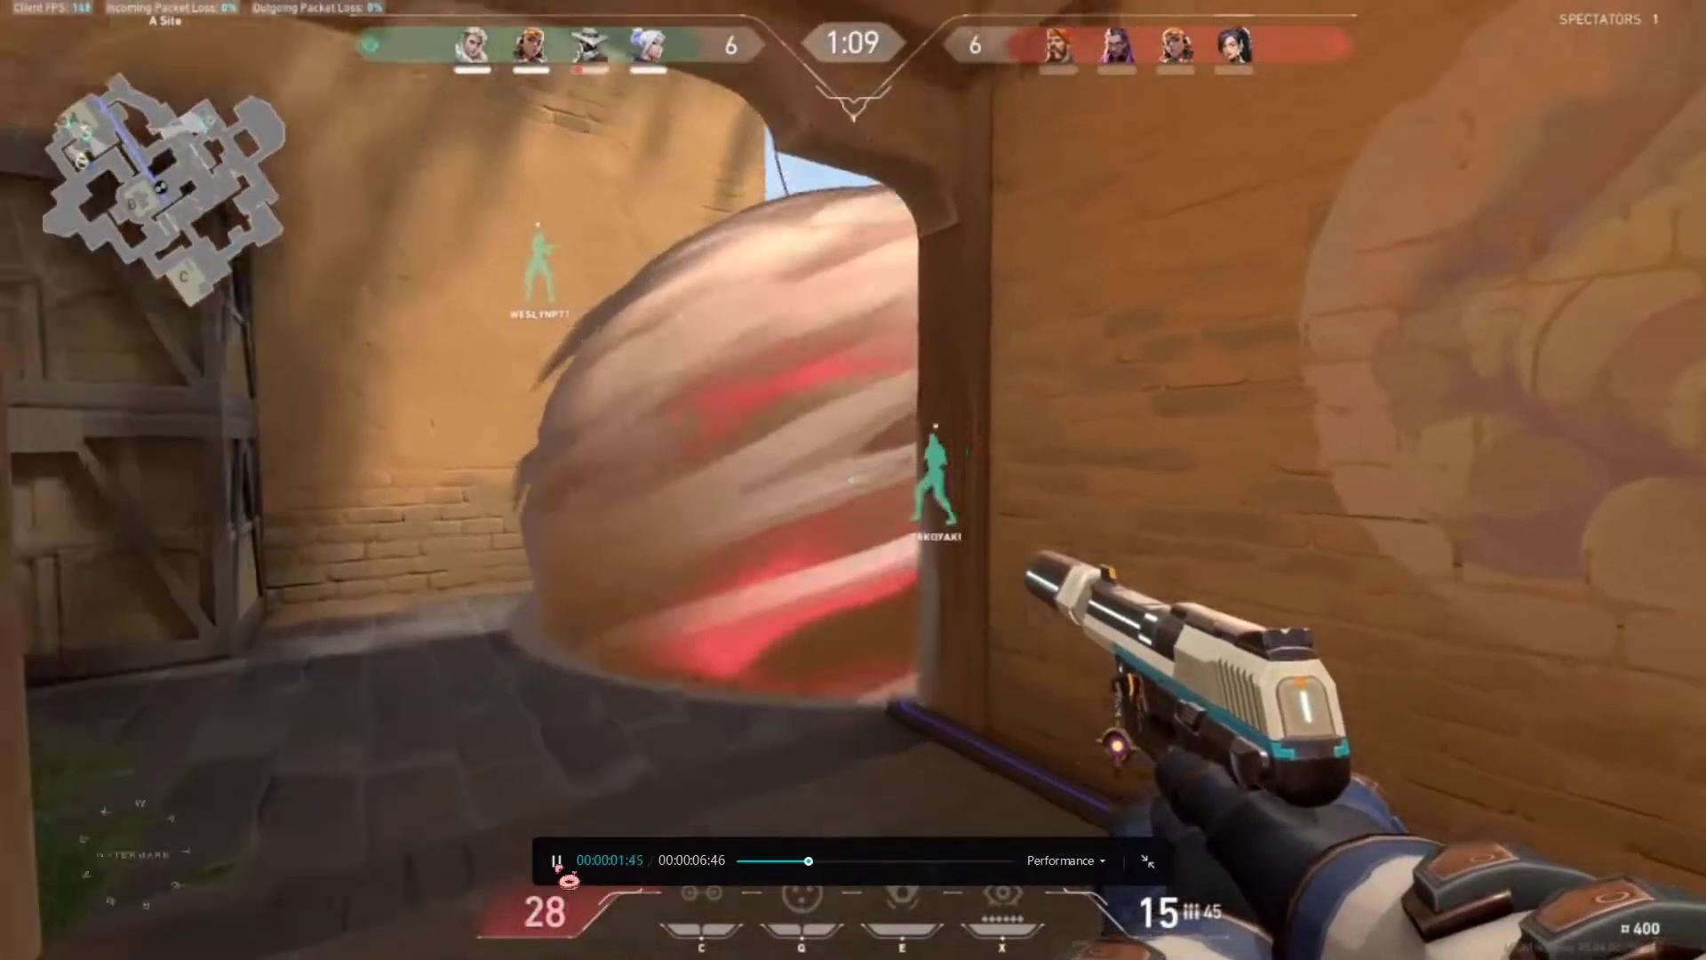
{"action": "key", "text": "space"}
{"action": "left_click", "coordinate": [1149, 865]}
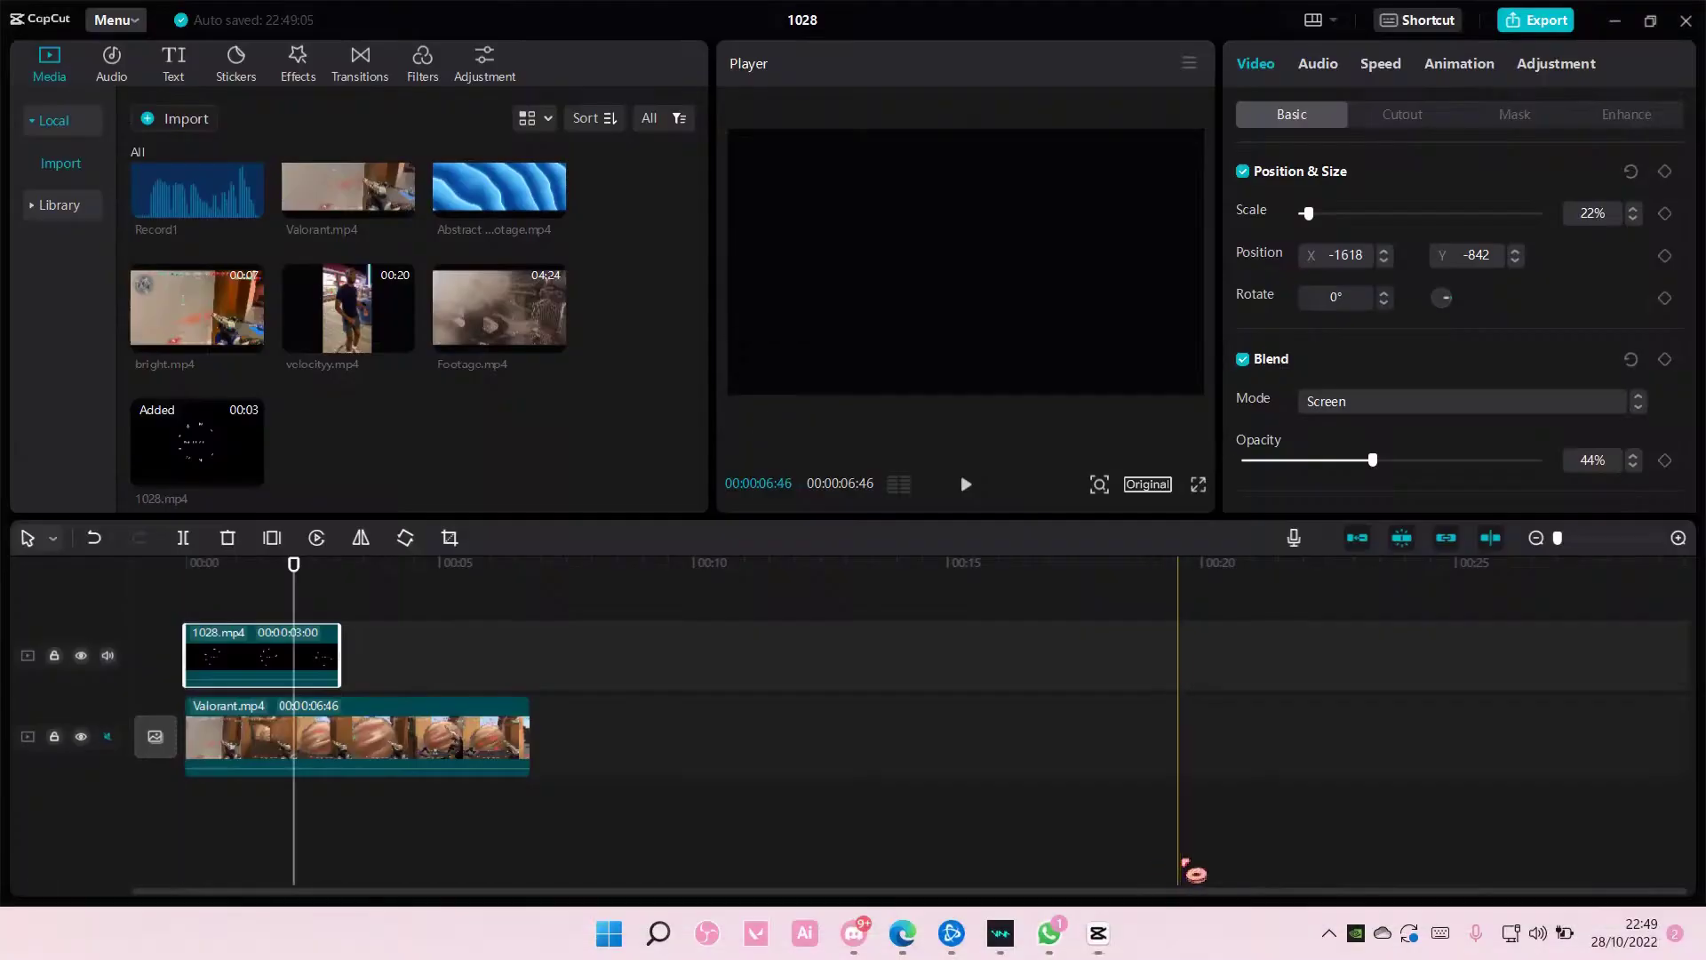